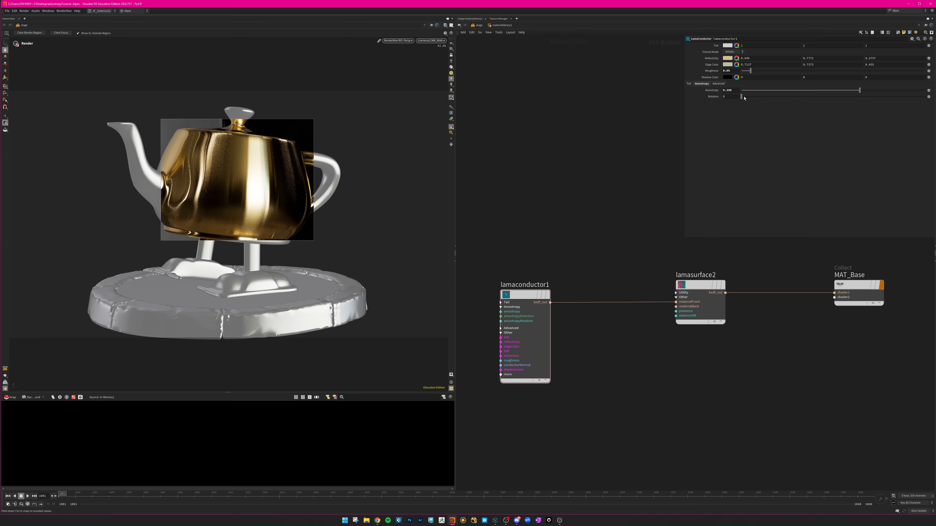
Step: Try an anisotropy rotation of about 0.247 on lamaconductor1 and bring it back to nearly 0
{"action": "left_click_drag", "start_coordinate": [741, 96], "coordinate": [787, 110]}
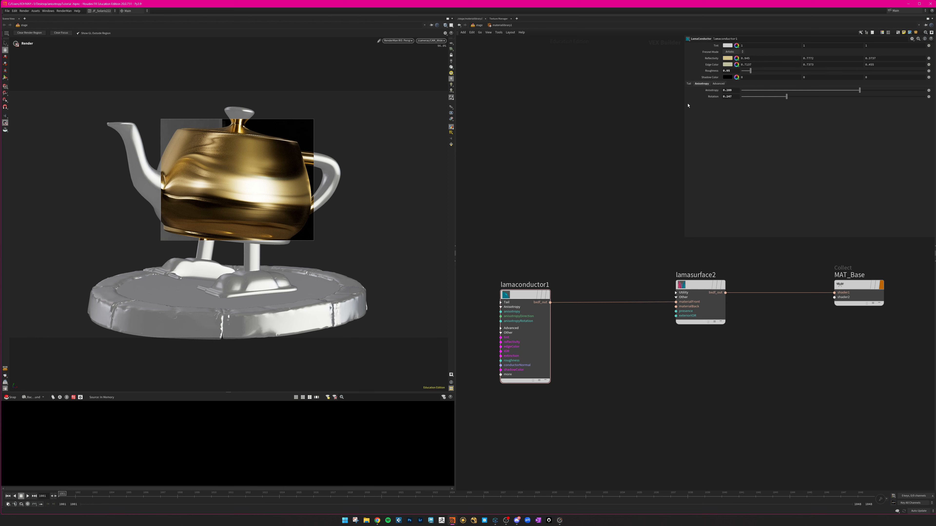
{"action": "left_click_drag", "start_coordinate": [787, 96], "coordinate": [742, 96]}
Step: Test lamaconductor1's anisotropy amount from about -0.223 up to 1 and settle on about 0.297
{"action": "left_click_drag", "start_coordinate": [860, 90], "coordinate": [813, 94]}
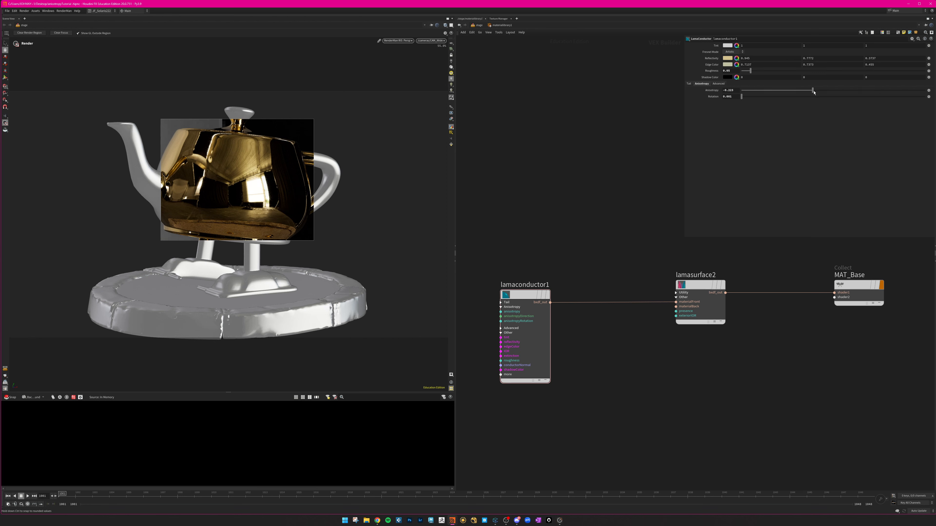
{"action": "left_click_drag", "start_coordinate": [814, 92], "coordinate": [820, 92]}
{"action": "left_click_drag", "start_coordinate": [818, 91], "coordinate": [850, 98]}
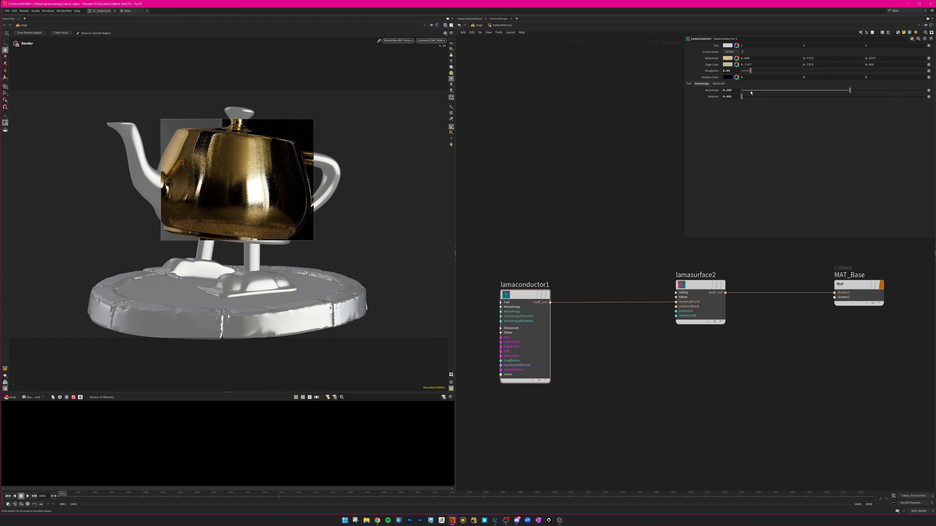
{"action": "left_click", "coordinate": [728, 91]}
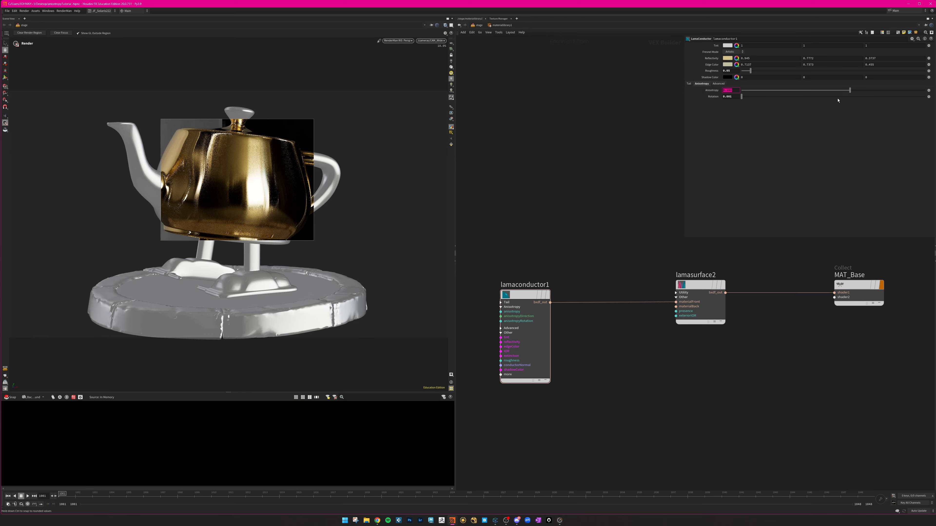
{"action": "left_click_drag", "start_coordinate": [850, 91], "coordinate": [926, 100]}
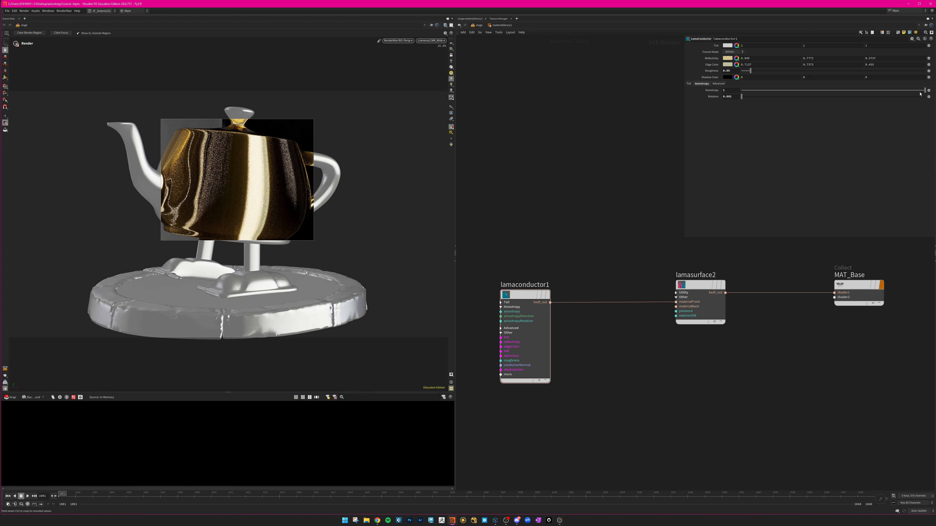
{"action": "left_click_drag", "start_coordinate": [924, 90], "coordinate": [861, 98]}
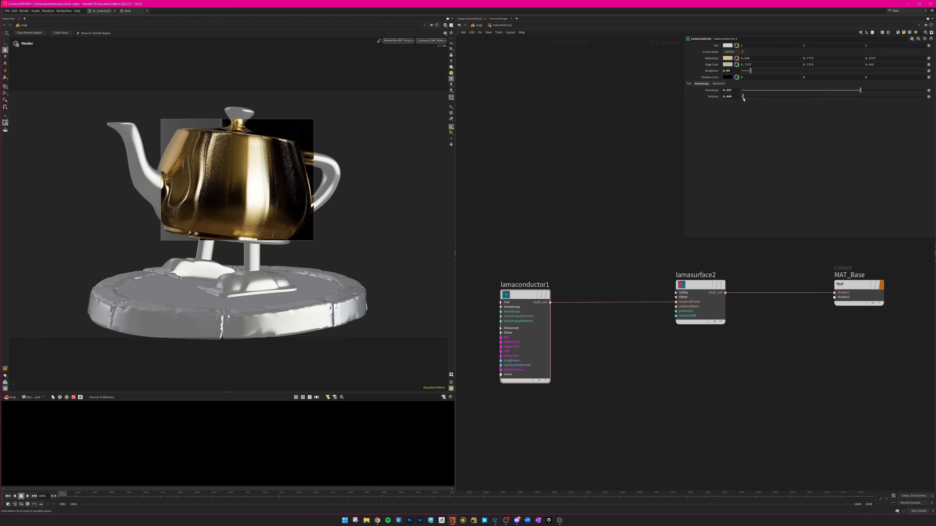
Step: Compare anisotropy rotation values of 0, 0.5 and 1 on lamaconductor1, leaving it at about 0.264
{"action": "left_click_drag", "start_coordinate": [744, 99], "coordinate": [722, 98]}
{"action": "type", "text": "0"}
{"action": "key", "text": "Return"}
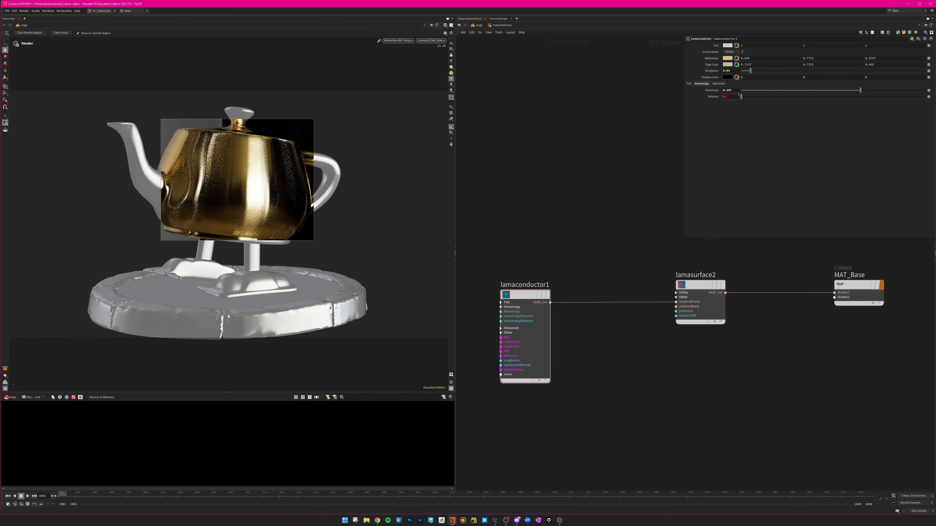
{"action": "key", "text": "Return"}
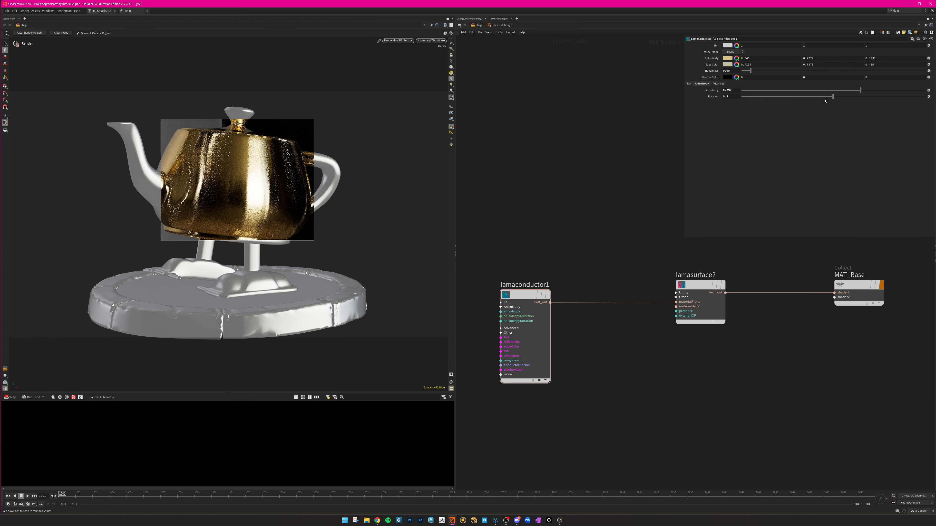
{"action": "left_click_drag", "start_coordinate": [731, 97], "coordinate": [714, 97]}
{"action": "type", "text": "1"}
{"action": "key", "text": "Return"}
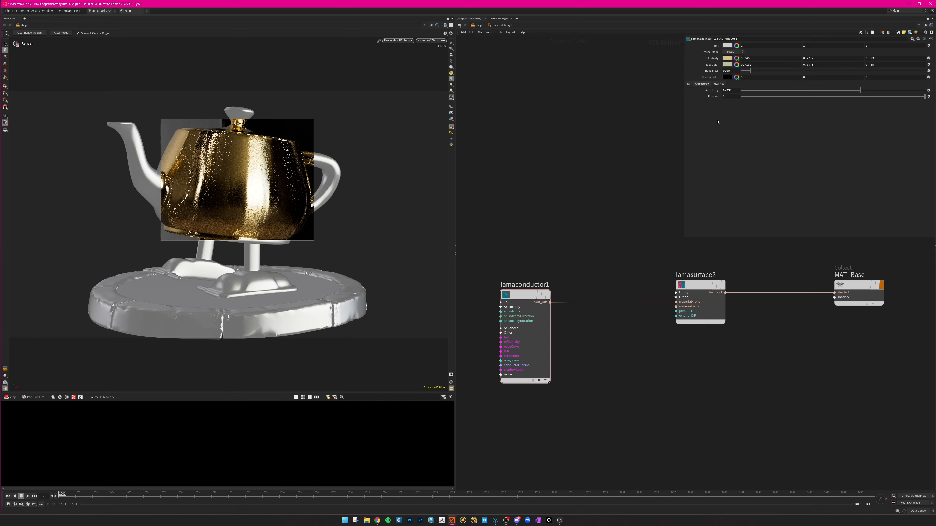
{"action": "left_click_drag", "start_coordinate": [925, 97], "coordinate": [789, 102]}
Step: Move the pxrtexture1 node slightly closer to lamaconductor1 in the material network
{"action": "scroll", "coordinate": [574, 253], "scroll_direction": "down", "scroll_amount": 1}
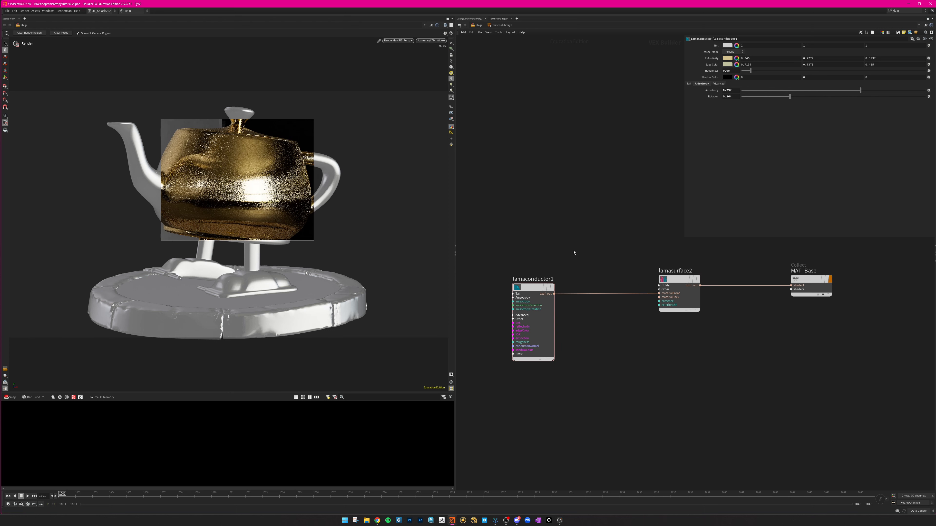
{"action": "scroll", "coordinate": [574, 253], "scroll_direction": "down", "scroll_amount": 3}
{"action": "middle_click_drag", "start_coordinate": [574, 253], "coordinate": [635, 278]}
{"action": "scroll", "coordinate": [609, 272], "scroll_direction": "up", "scroll_amount": 1}
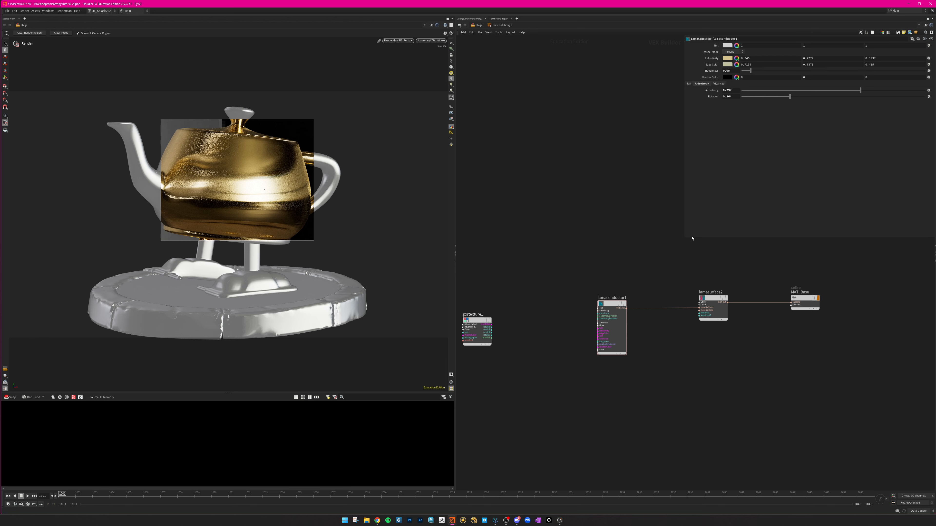
{"action": "middle_click_drag", "start_coordinate": [648, 284], "coordinate": [643, 303]}
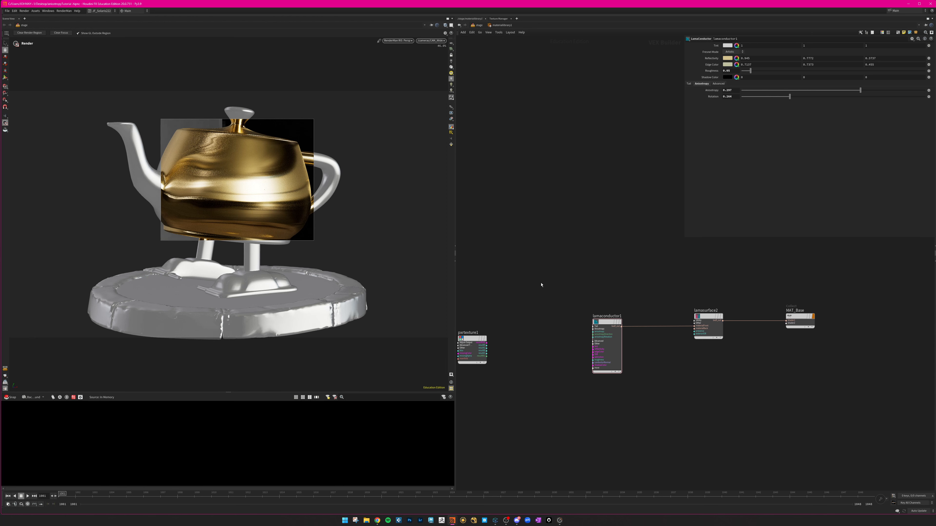
{"action": "scroll", "coordinate": [570, 300], "scroll_direction": "up", "scroll_amount": 2}
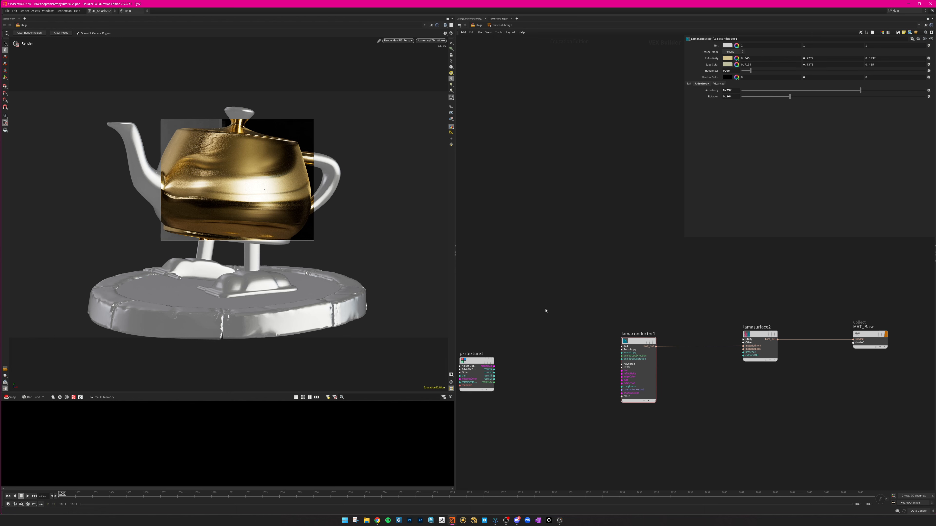
{"action": "middle_click_drag", "start_coordinate": [577, 296], "coordinate": [572, 303]}
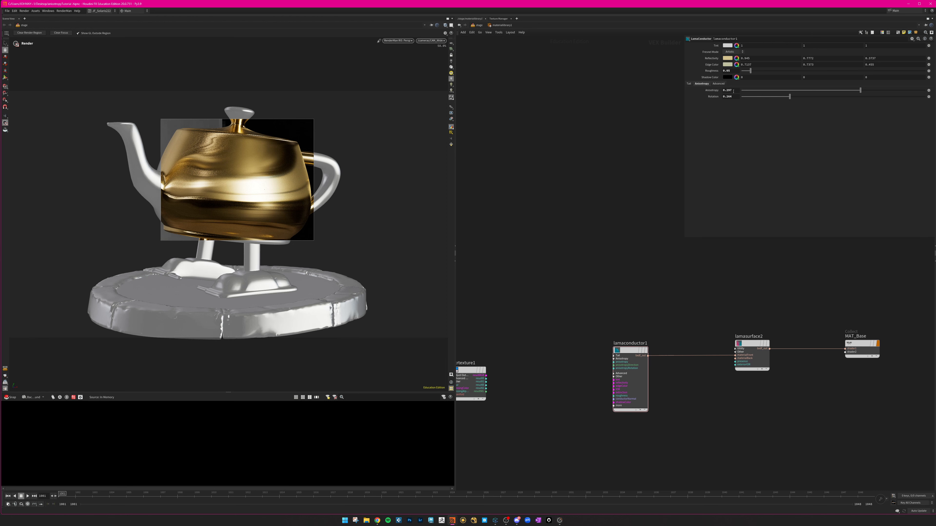
{"action": "left_click_drag", "start_coordinate": [736, 96], "coordinate": [712, 96]}
{"action": "middle_click_drag", "start_coordinate": [649, 279], "coordinate": [673, 281]}
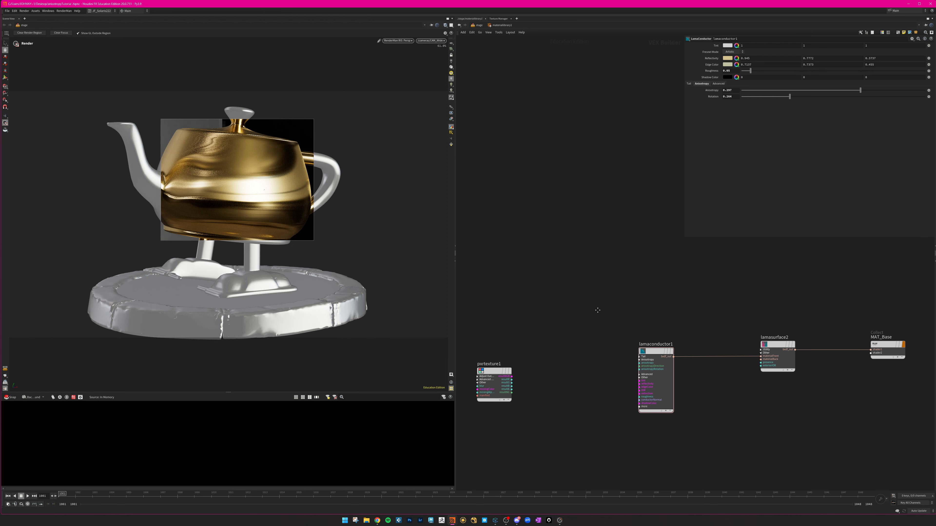
{"action": "left_click_drag", "start_coordinate": [490, 371], "coordinate": [511, 362]}
{"action": "scroll", "coordinate": [571, 403], "scroll_direction": "up", "scroll_amount": 2}
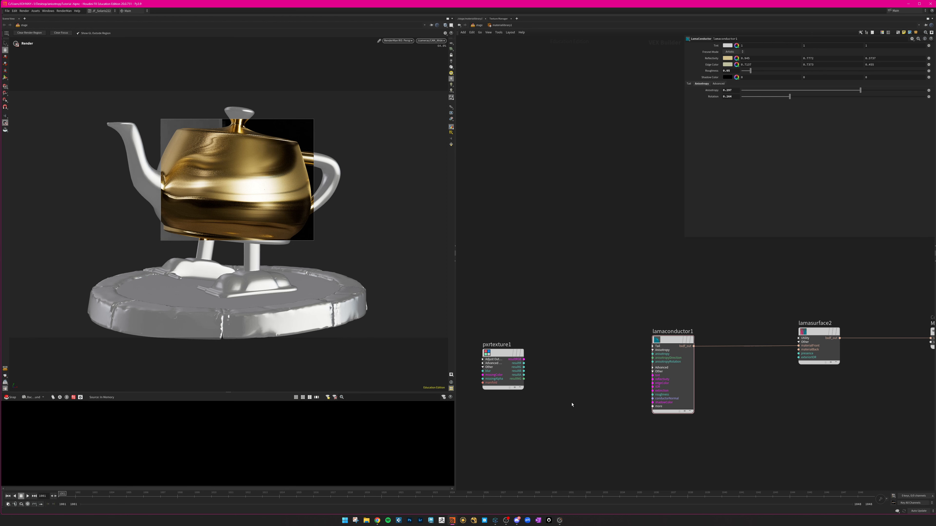
Step: Switch to the Connecter texture library, preview two of the scratch maps at full size, and return to Houdini
{"action": "left_click", "coordinate": [497, 521]}
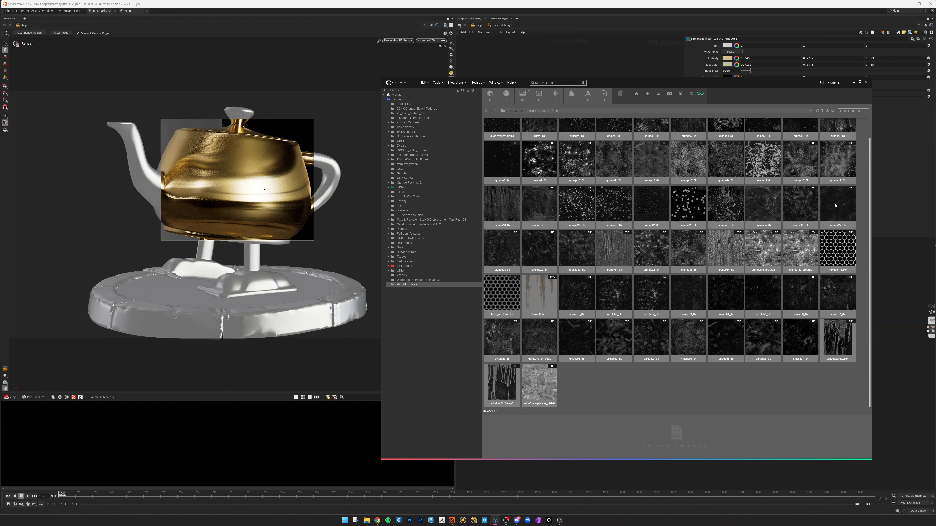
{"action": "left_click", "coordinate": [827, 226]}
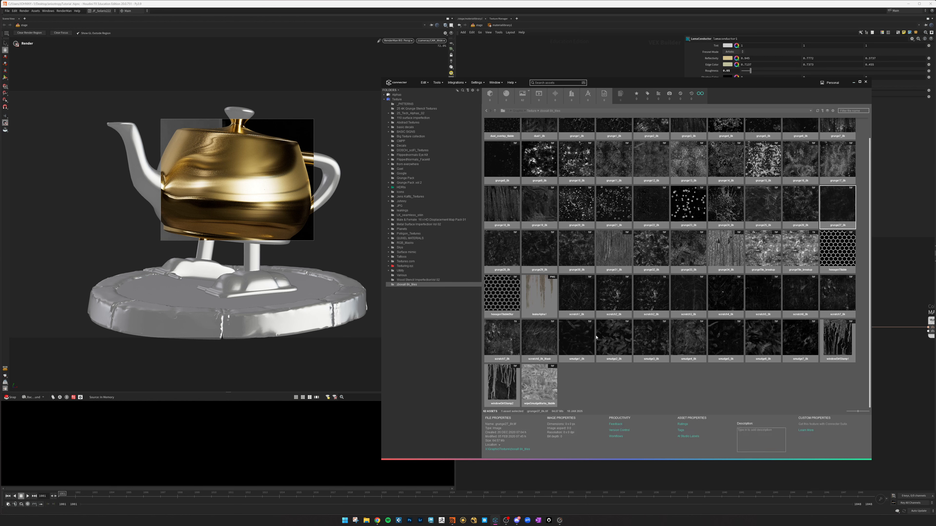
{"action": "left_click", "coordinate": [717, 390]}
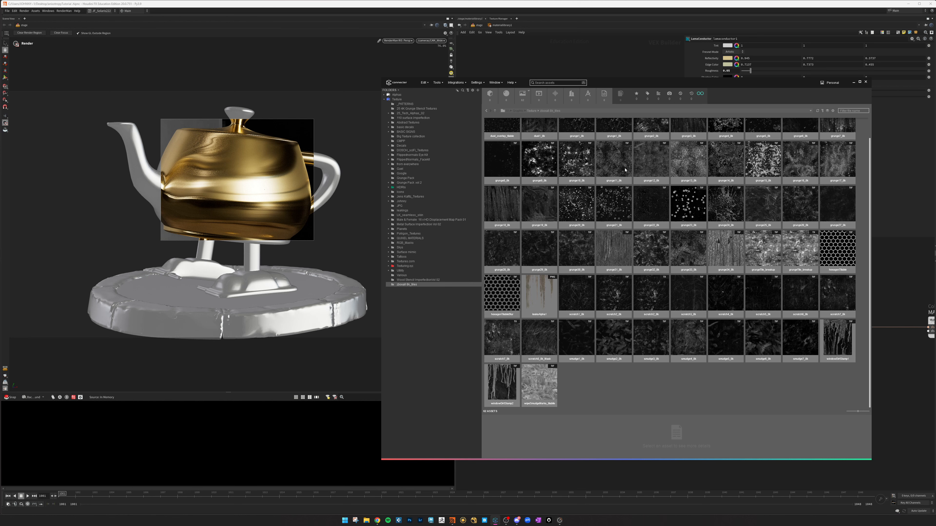
{"action": "left_click", "coordinate": [723, 287]}
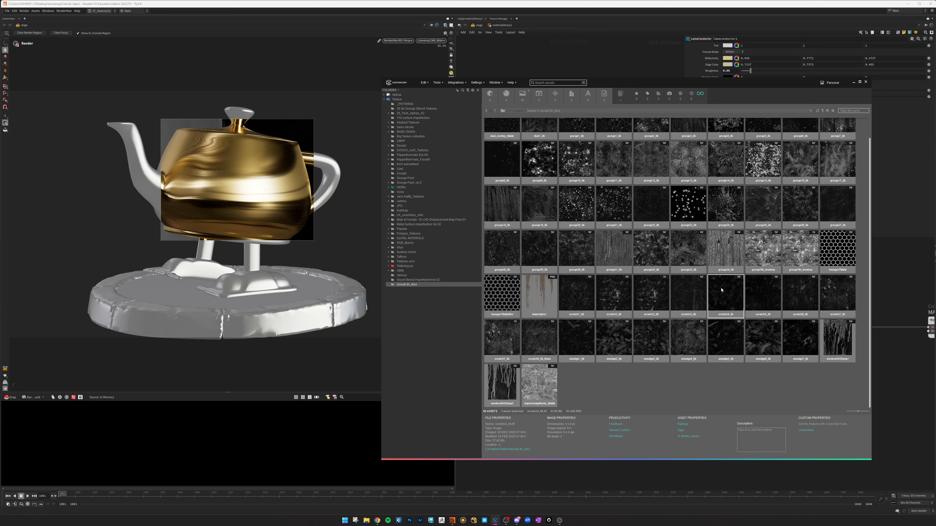
{"action": "key", "text": "space"}
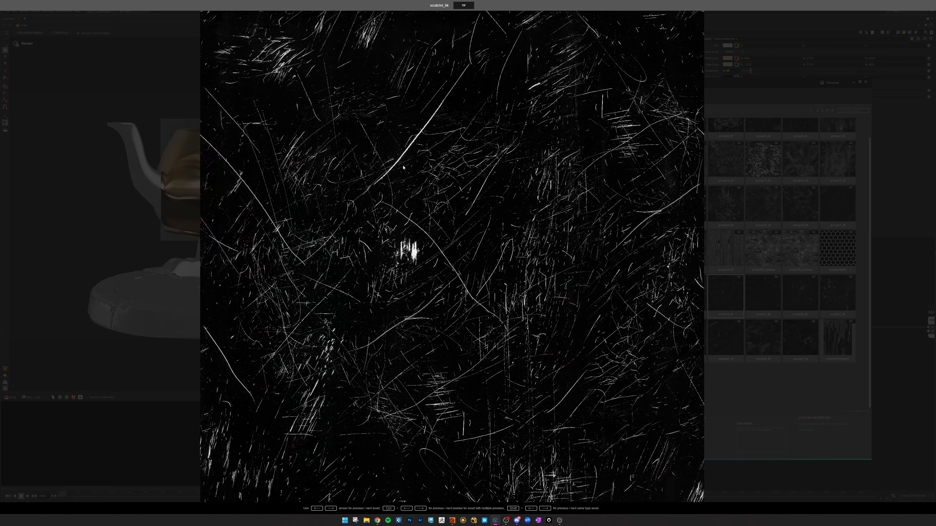
{"action": "key", "text": "space"}
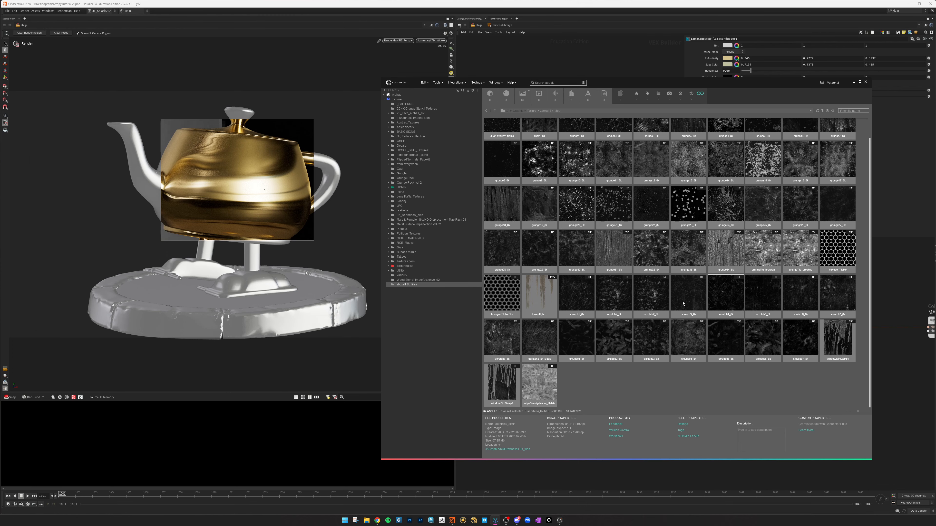
{"action": "double_click", "coordinate": [575, 289]}
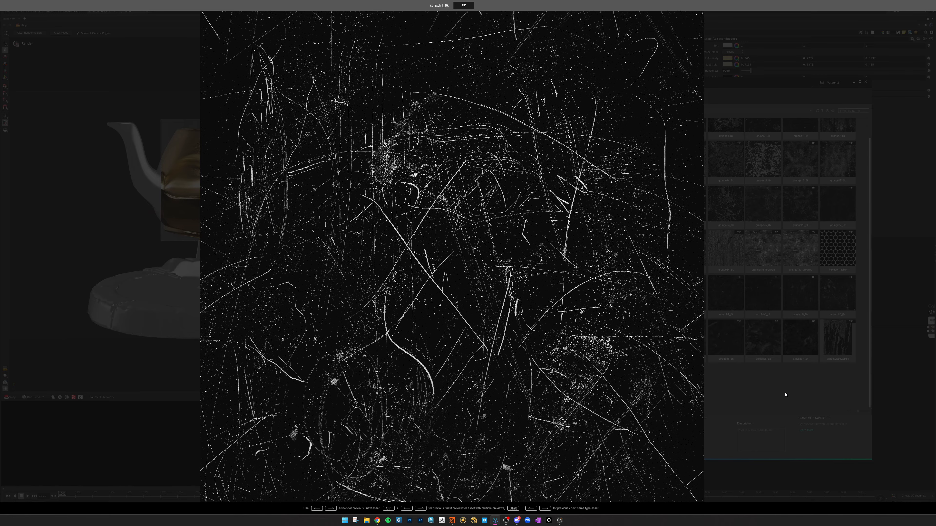
{"action": "left_click", "coordinate": [786, 395]}
{"action": "left_click", "coordinate": [887, 412]}
Step: Reset lamaconductor1's anisotropy rotation to 0
{"action": "scroll", "coordinate": [574, 361], "scroll_direction": "down", "scroll_amount": 1}
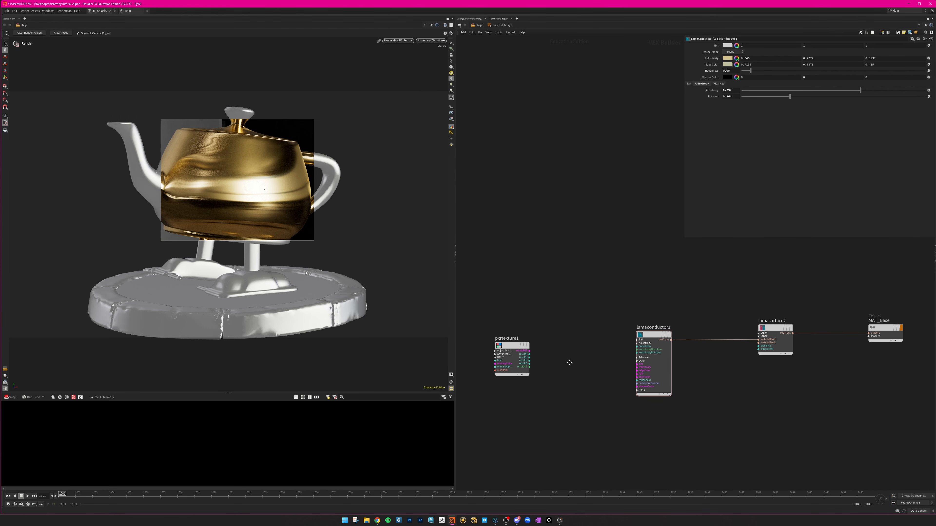
{"action": "middle_click_drag", "start_coordinate": [569, 362], "coordinate": [564, 365]}
{"action": "scroll", "coordinate": [564, 356], "scroll_direction": "up", "scroll_amount": 2}
{"action": "middle_click_drag", "start_coordinate": [576, 333], "coordinate": [563, 332]}
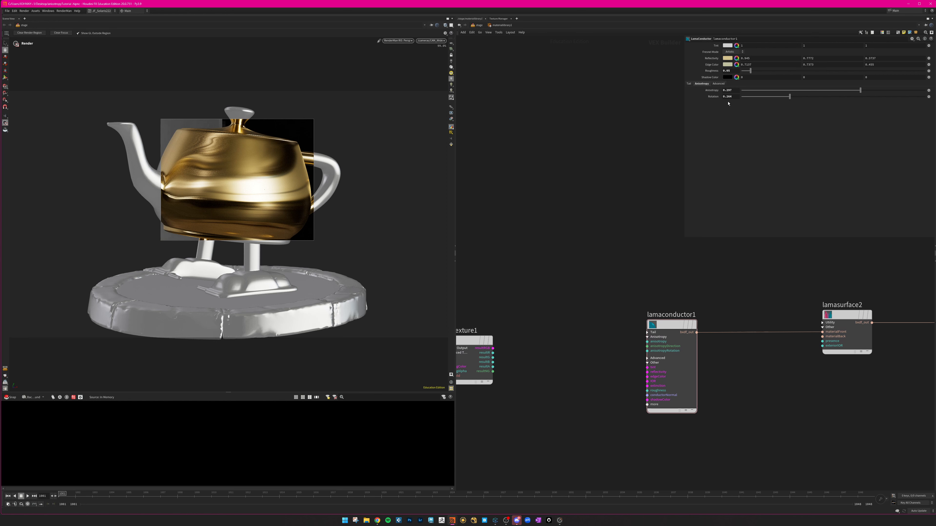
{"action": "left_click_drag", "start_coordinate": [734, 96], "coordinate": [717, 96]}
{"action": "type", "text": "0"}
{"action": "key", "text": "Return"}
{"action": "middle_click_drag", "start_coordinate": [555, 339], "coordinate": [606, 337]}
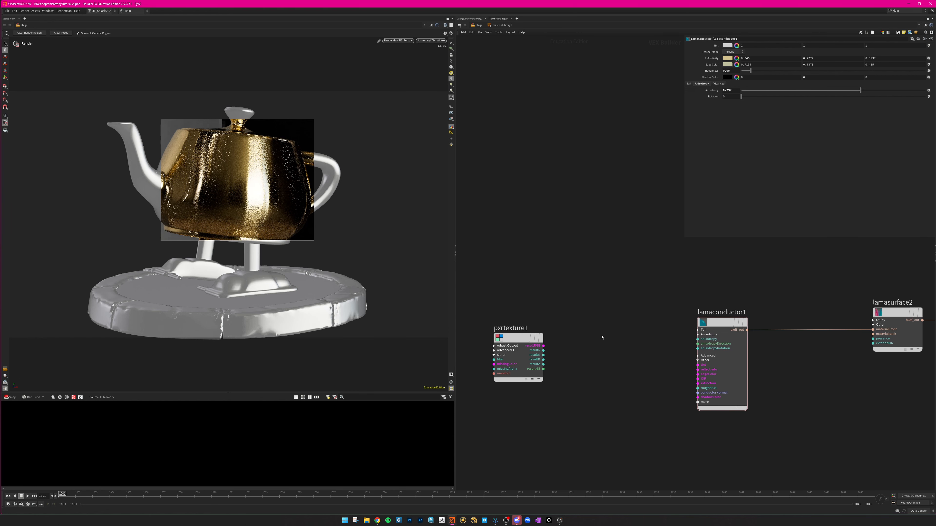
Step: Connect pxrtexture1's resultR output to lamaconductor1's anisotropy input and space the two nodes apart
{"action": "left_click", "coordinate": [543, 350]}
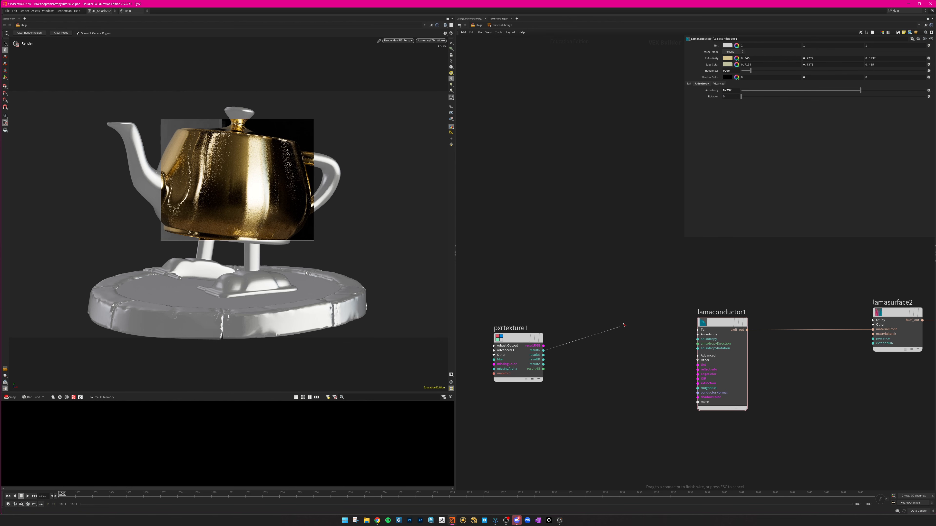
{"action": "left_click", "coordinate": [693, 340]}
{"action": "middle_click_drag", "start_coordinate": [621, 292], "coordinate": [643, 288]}
{"action": "left_click_drag", "start_coordinate": [540, 332], "coordinate": [514, 324]}
{"action": "scroll", "coordinate": [679, 336], "scroll_direction": "up", "scroll_amount": 1}
{"action": "left_click_drag", "start_coordinate": [756, 314], "coordinate": [738, 316]}
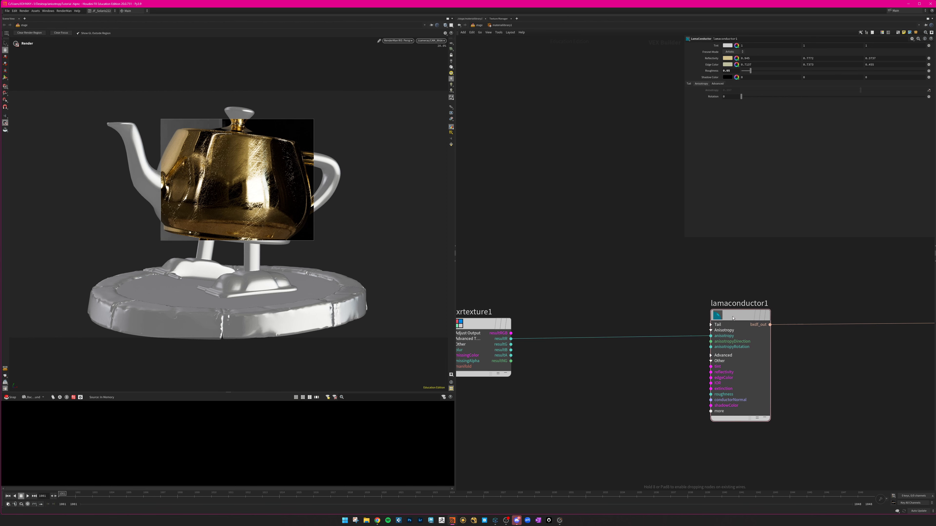
{"action": "middle_click_drag", "start_coordinate": [503, 211], "coordinate": [529, 216]}
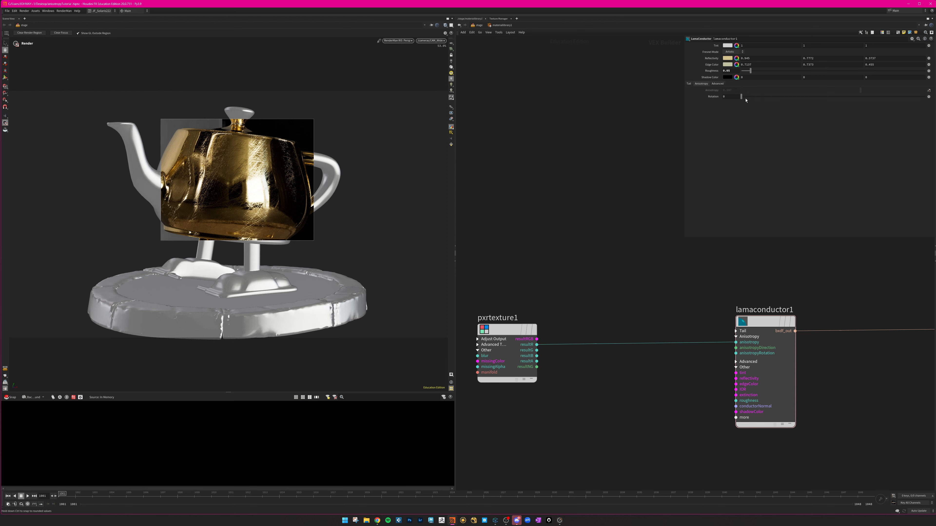
Step: Set lamaconductor1's anisotropy rotation to about 0.227 and shift pxrtexture1 slightly away from it
{"action": "left_click_drag", "start_coordinate": [744, 98], "coordinate": [783, 107]}
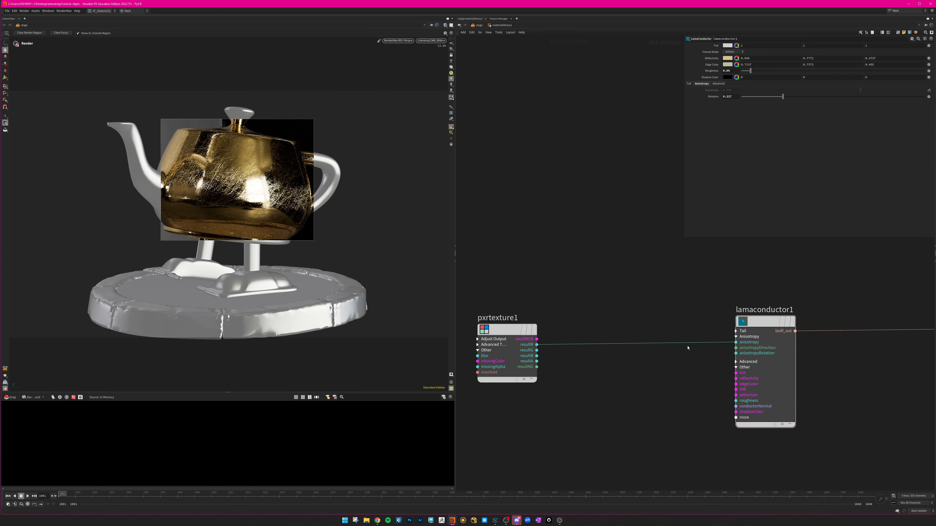
{"action": "middle_click_drag", "start_coordinate": [694, 373], "coordinate": [677, 379]}
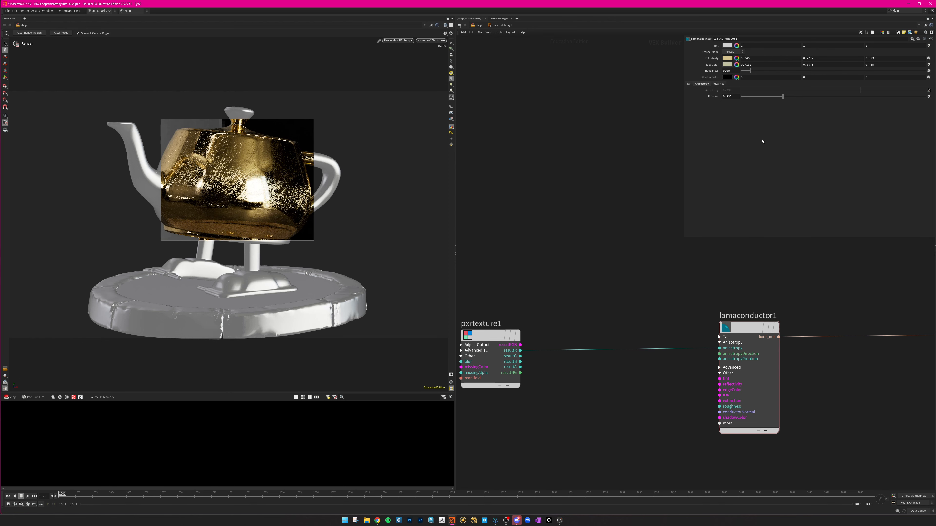
{"action": "middle_click_drag", "start_coordinate": [640, 298], "coordinate": [622, 298]}
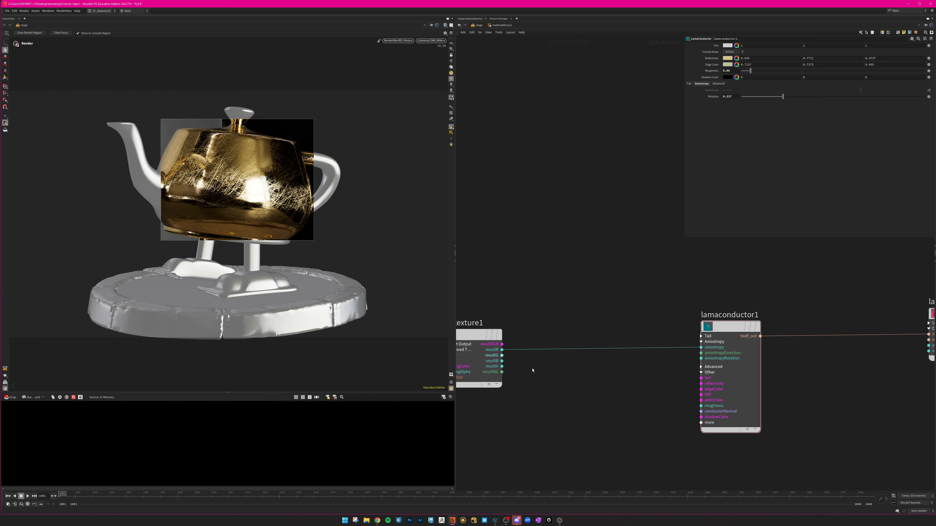
{"action": "middle_click_drag", "start_coordinate": [532, 370], "coordinate": [570, 374]}
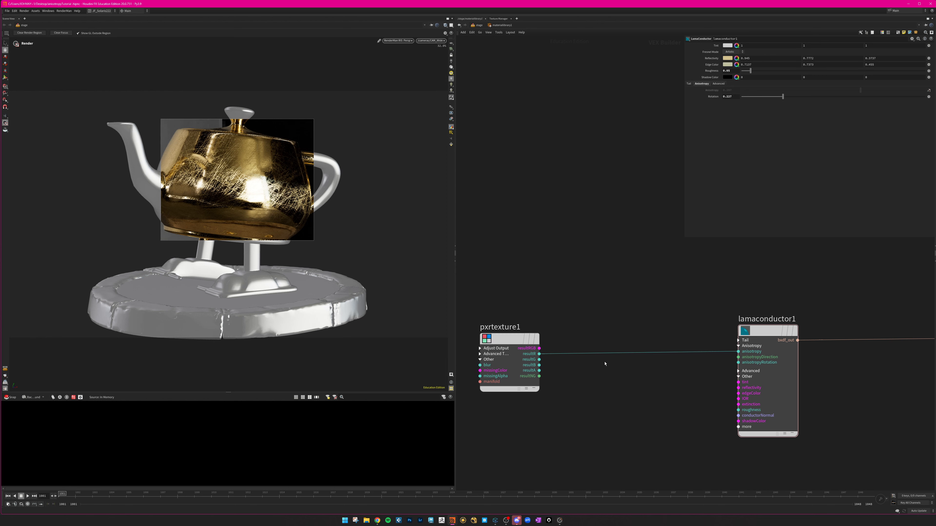
{"action": "left_click_drag", "start_coordinate": [516, 340], "coordinate": [510, 338]}
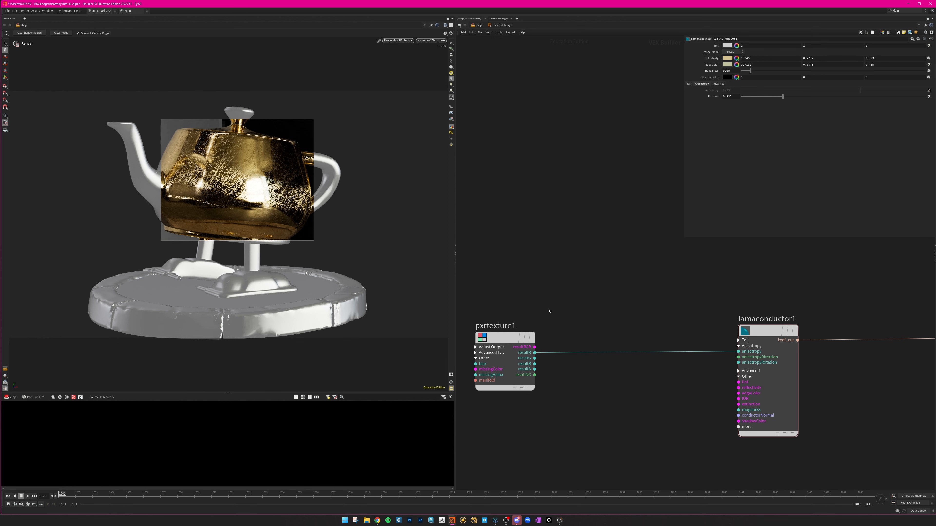
{"action": "middle_click_drag", "start_coordinate": [549, 312], "coordinate": [534, 313]}
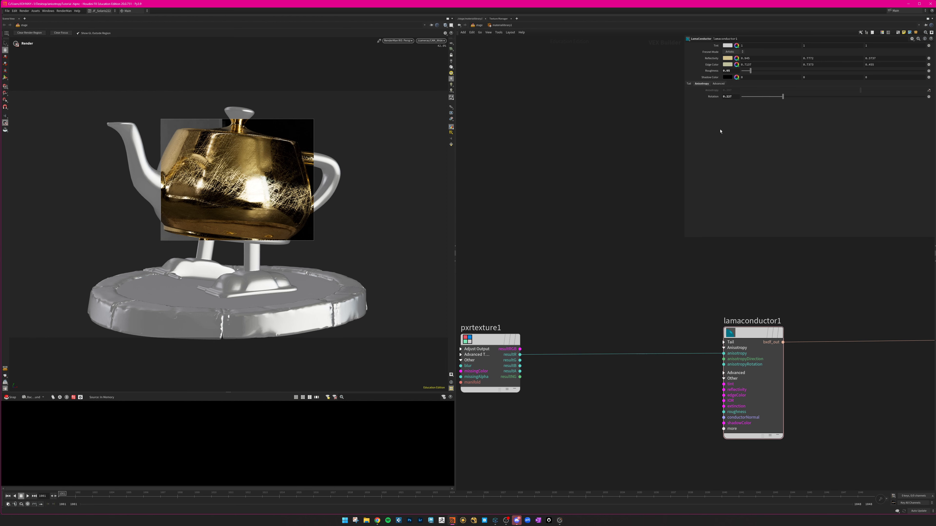
Step: Move pxrtexture1's resultR connection from lamaconductor1's anisotropy input to its anisotropyRotation input
{"action": "middle_click_drag", "start_coordinate": [685, 289], "coordinate": [661, 280]}
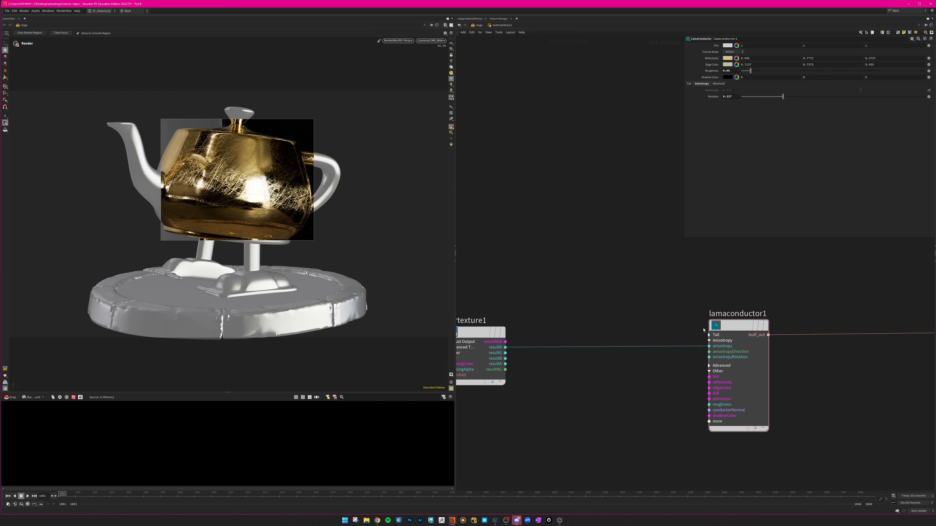
{"action": "left_click_drag", "start_coordinate": [690, 347], "coordinate": [724, 357]}
{"action": "middle_click_drag", "start_coordinate": [654, 320], "coordinate": [673, 318]}
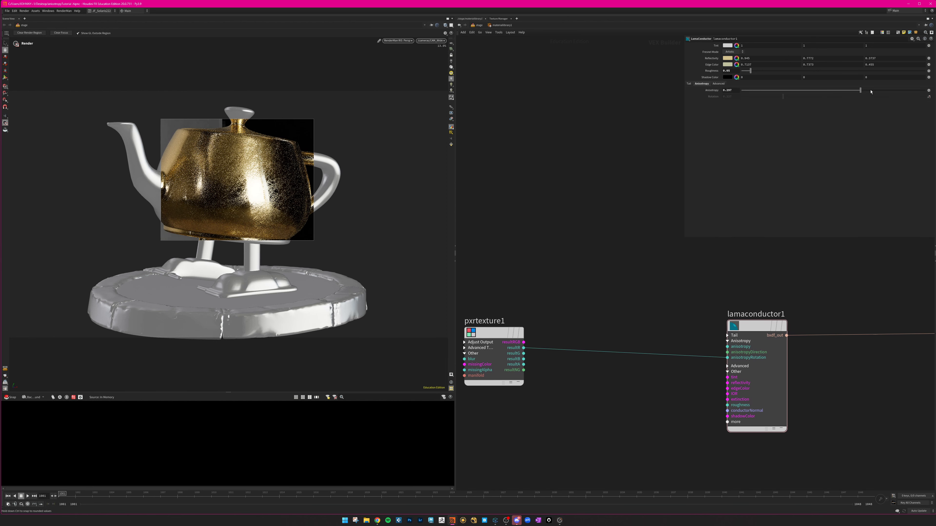
Step: Try lamaconductor1's anisotropy at about 0.6 and about 0.24, and settle on 0.25
{"action": "mouse_move", "coordinate": [859, 92]}
{"action": "left_mouse_down"}
{"action": "mouse_move", "coordinate": [848, 93]}
{"action": "mouse_move", "coordinate": [888, 92]}
{"action": "left_mouse_up"}
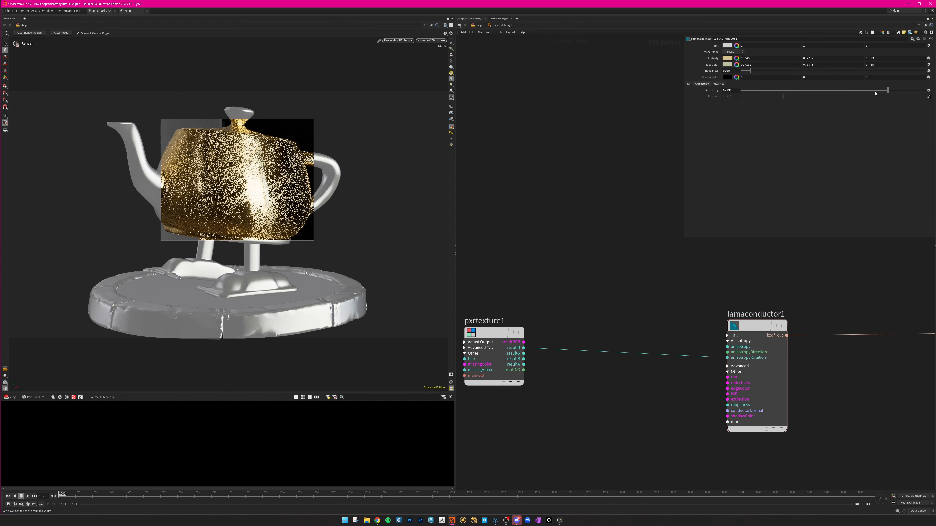
{"action": "left_click_drag", "start_coordinate": [876, 93], "coordinate": [854, 93]}
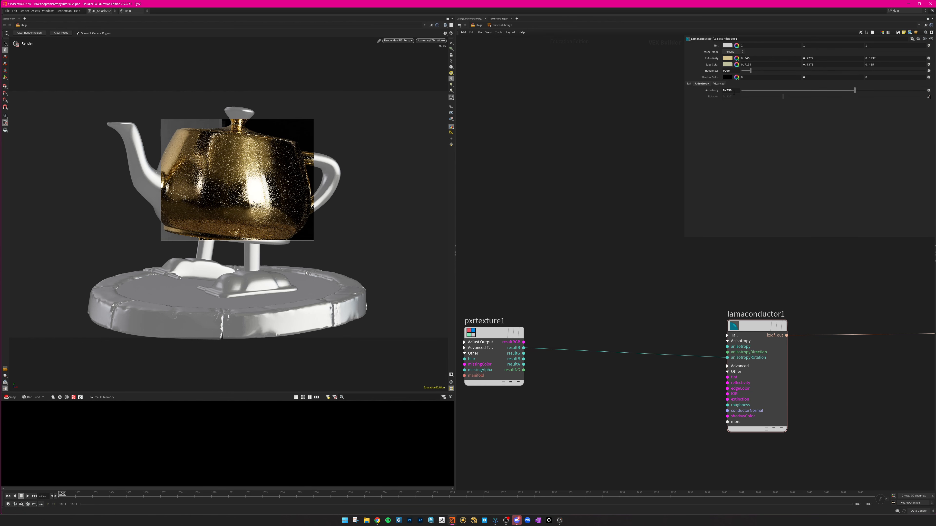
{"action": "left_click_drag", "start_coordinate": [735, 93], "coordinate": [728, 93]}
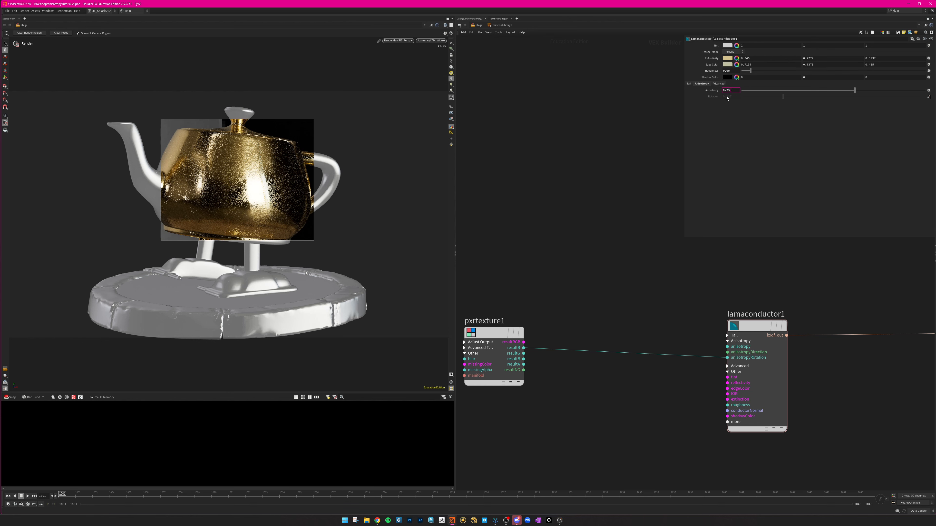
{"action": "key", "text": "Return"}
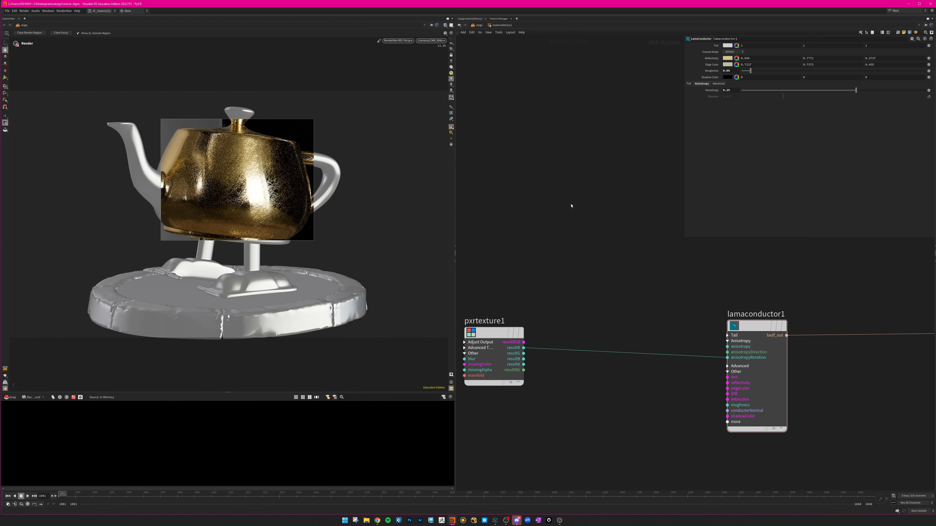
Step: Space pxrtexture1 away from lamaconductor1 and insert a PxrSplineMap node into the wire between resultR and anisotropyRotation
{"action": "middle_click_drag", "start_coordinate": [526, 292], "coordinate": [606, 280]}
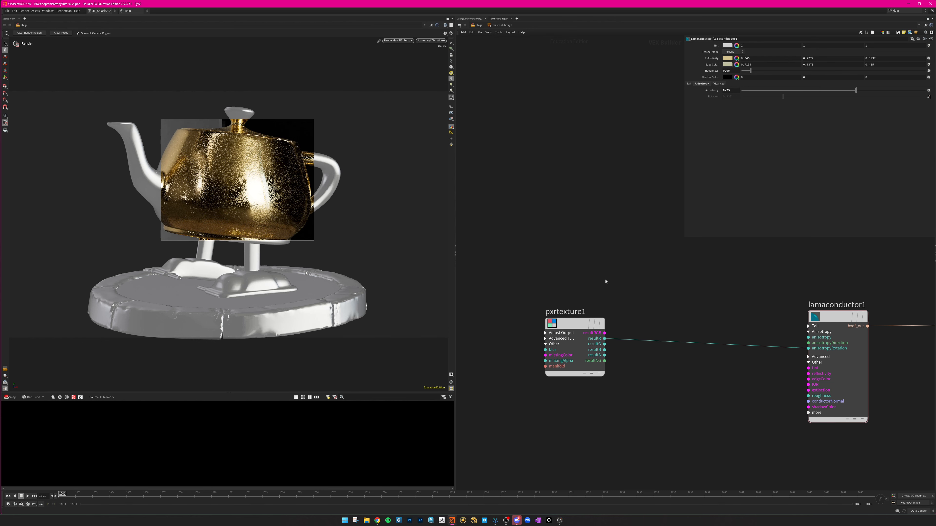
{"action": "mouse_move", "coordinate": [580, 324]}
{"action": "left_click_drag", "start_coordinate": [581, 324], "coordinate": [538, 333]}
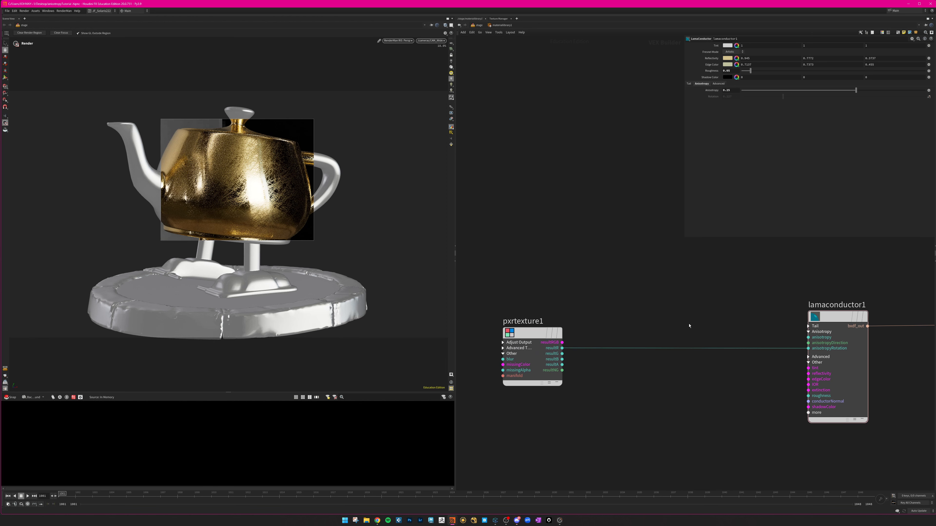
{"action": "middle_click_drag", "start_coordinate": [674, 318], "coordinate": [629, 324]}
{"action": "scroll", "coordinate": [644, 337], "scroll_direction": "up", "scroll_amount": 2}
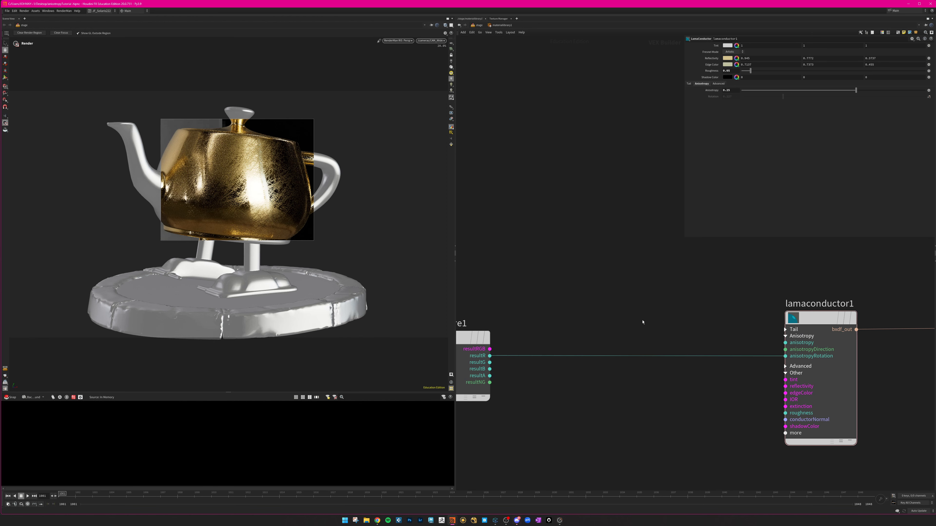
{"action": "key", "text": "Tab"}
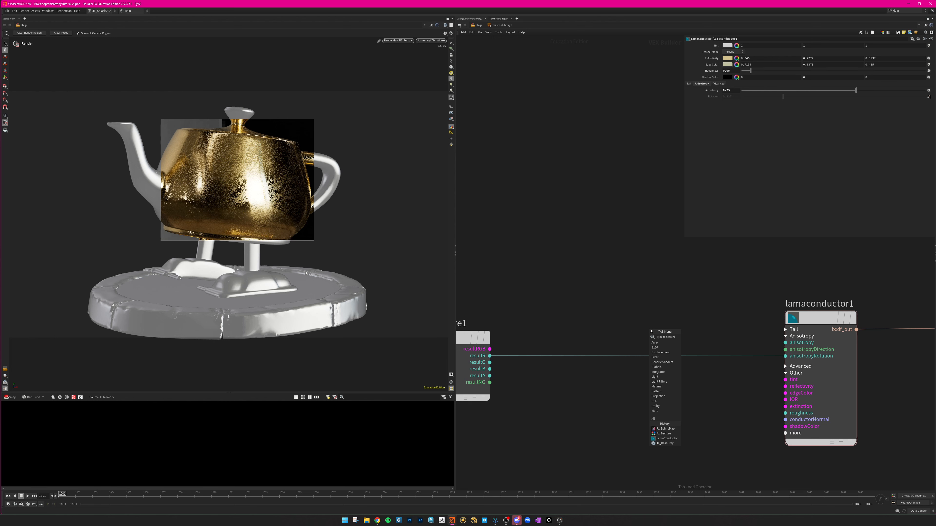
{"action": "type", "text": "spli"}
{"action": "left_click", "coordinate": [695, 337]}
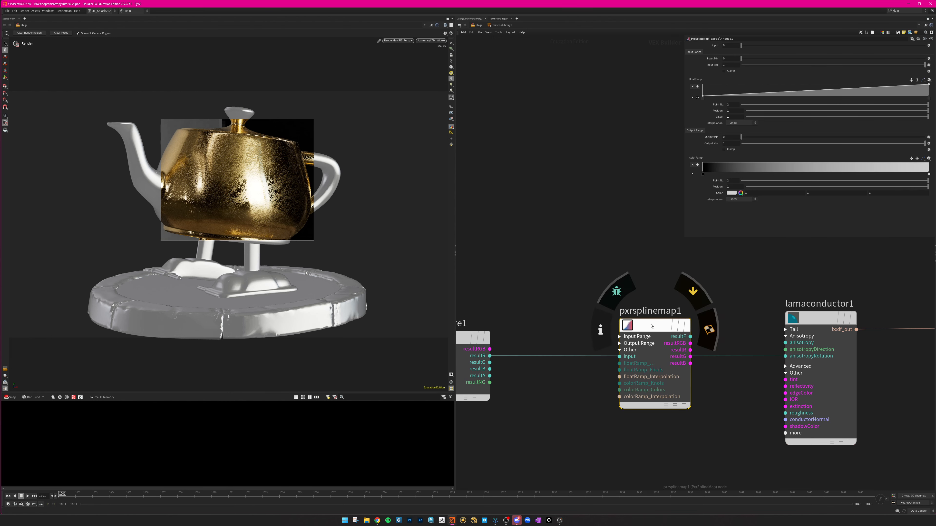
{"action": "left_click", "coordinate": [636, 349]}
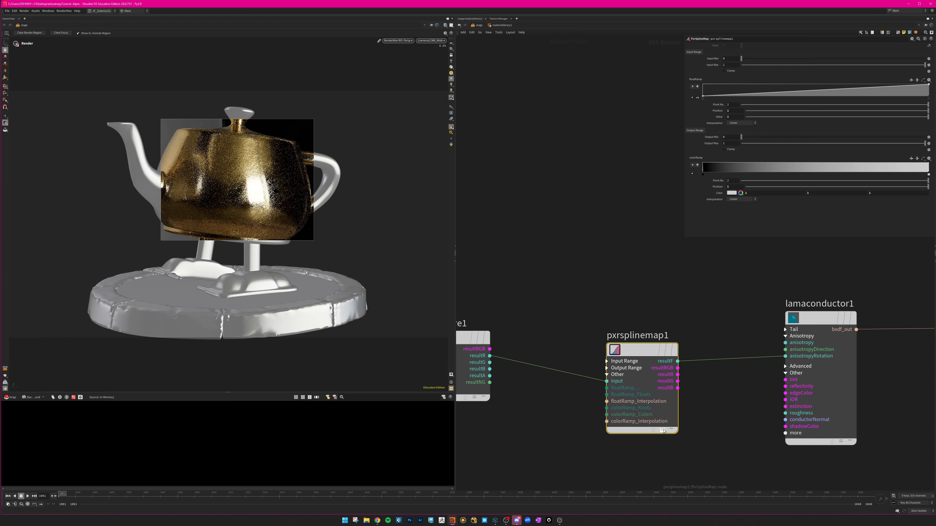
{"action": "left_click_drag", "start_coordinate": [648, 350], "coordinate": [642, 348]}
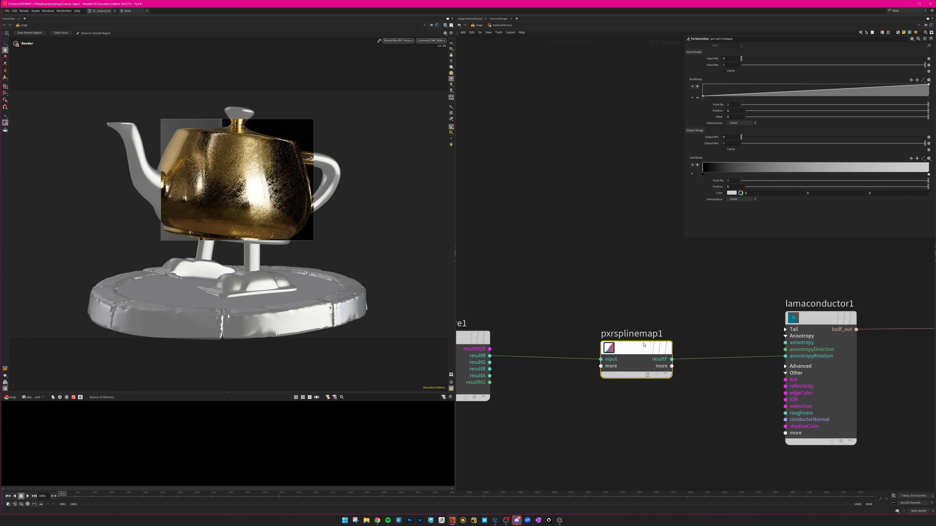
Step: Lower the value of the end point on pxrsplinemap1's float ramp to about 0.667 and further to about 0.396
{"action": "middle_click_drag", "start_coordinate": [667, 320], "coordinate": [650, 330]}
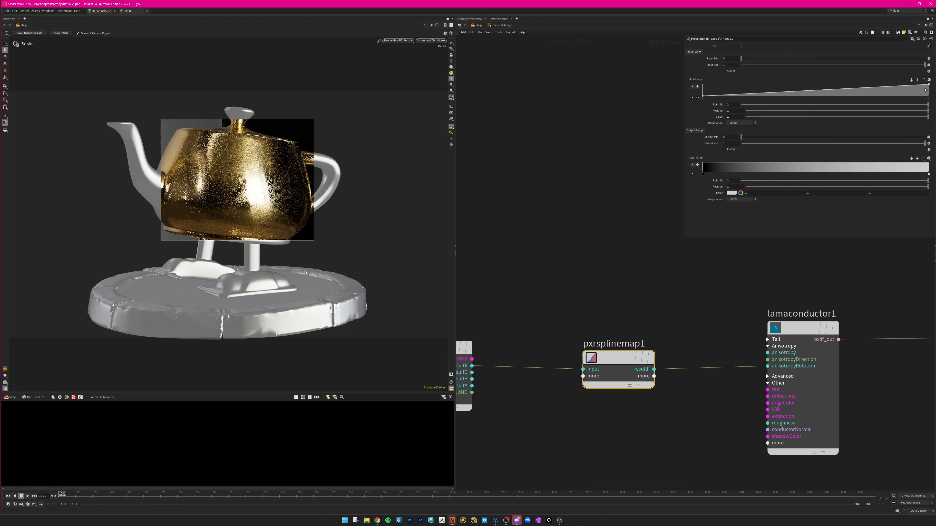
{"action": "left_click_drag", "start_coordinate": [930, 86], "coordinate": [931, 89]}
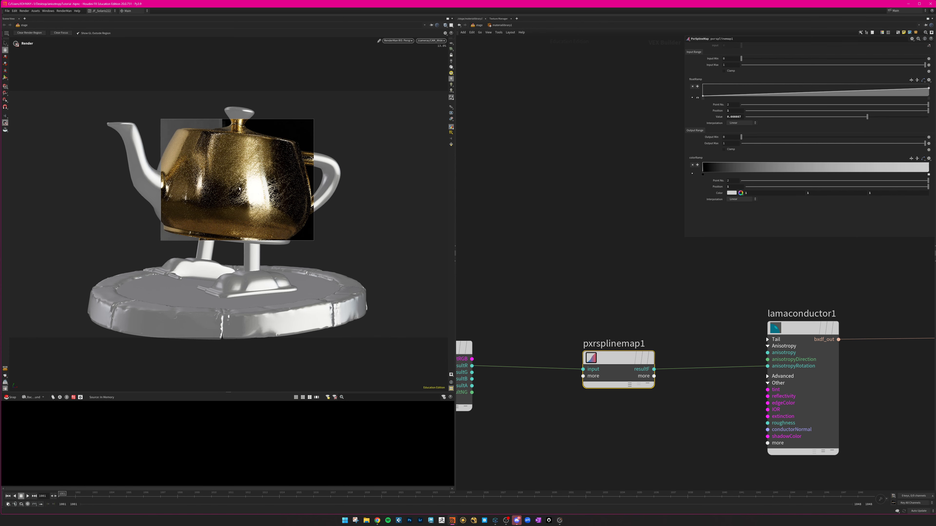
{"action": "left_click_drag", "start_coordinate": [929, 90], "coordinate": [930, 91]}
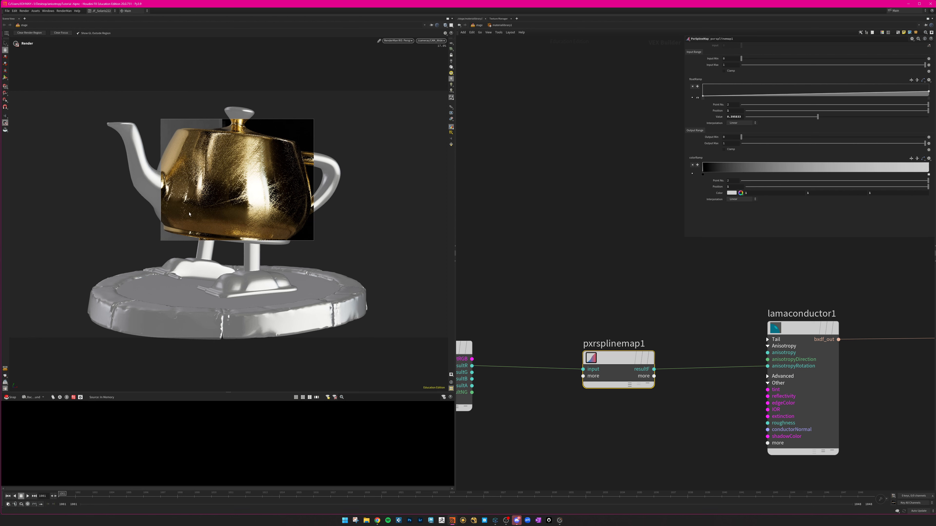
Step: Duplicate pxrsplinemap1 above itself and connect the copy's resultF to lamaconductor1's anisotropy input, leaving anisotropyRotation disconnected
{"action": "middle_click_drag", "start_coordinate": [578, 293], "coordinate": [618, 305]}
{"action": "scroll", "coordinate": [653, 351], "scroll_direction": "down", "scroll_amount": 4}
{"action": "left_click_drag", "start_coordinate": [650, 362], "coordinate": [639, 333]}
{"action": "scroll", "coordinate": [677, 369], "scroll_direction": "up", "scroll_amount": 2}
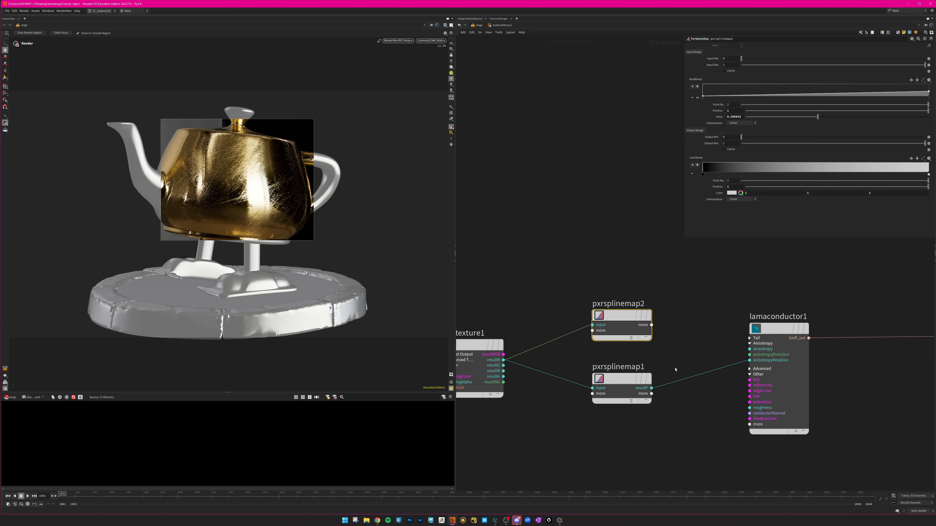
{"action": "left_click", "coordinate": [651, 325]}
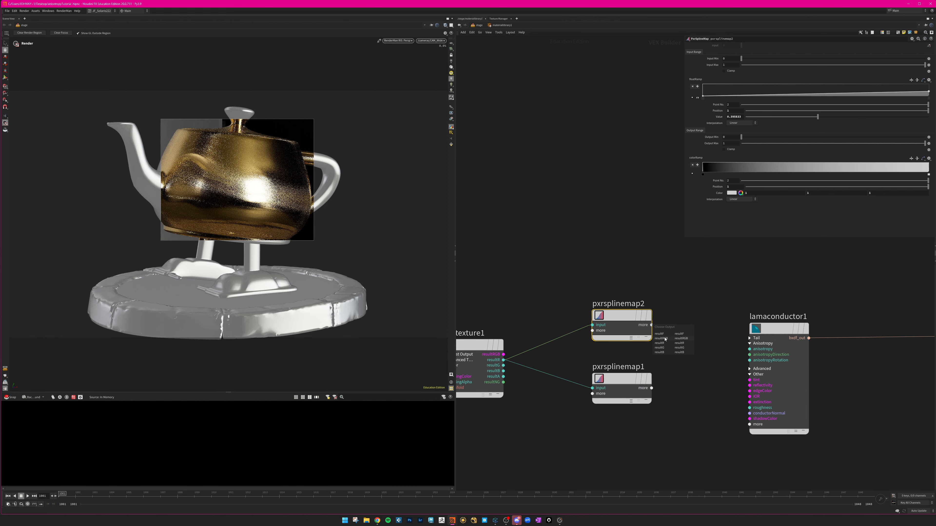
{"action": "left_click", "coordinate": [660, 334]}
{"action": "left_click", "coordinate": [750, 349]}
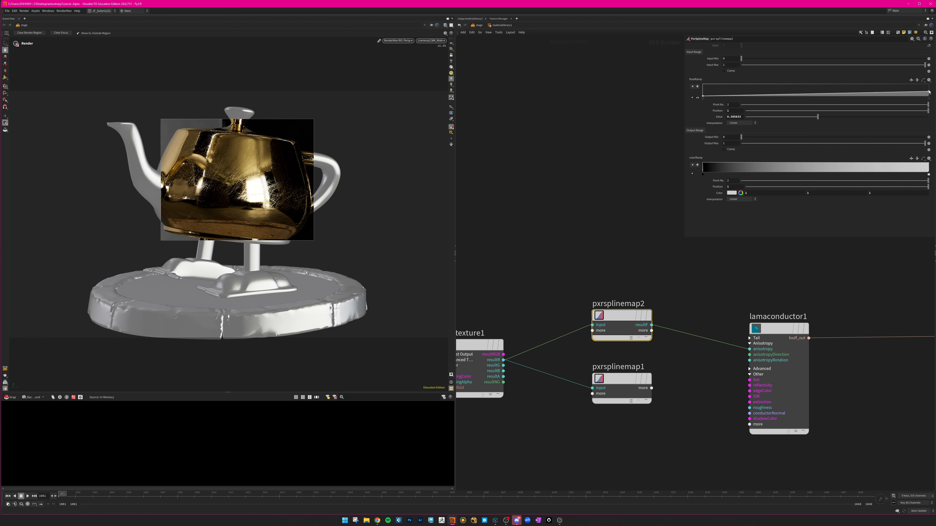
Step: Raise the end point of pxrsplinemap2's float ramp to 1, and settle on a value of about 0.521
{"action": "left_click_drag", "start_coordinate": [929, 92], "coordinate": [931, 84]}
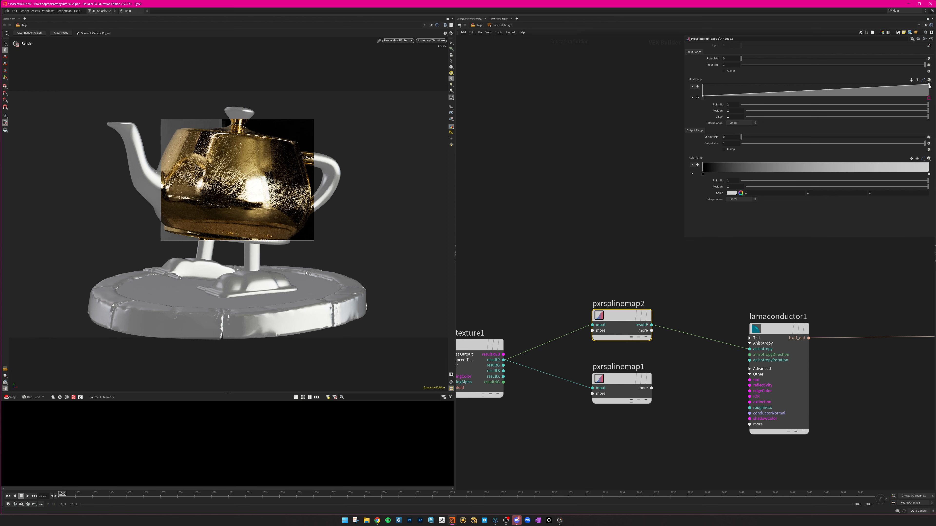
{"action": "left_click_drag", "start_coordinate": [930, 86], "coordinate": [932, 93]}
{"action": "scroll", "coordinate": [687, 357], "scroll_direction": "down", "scroll_amount": 3}
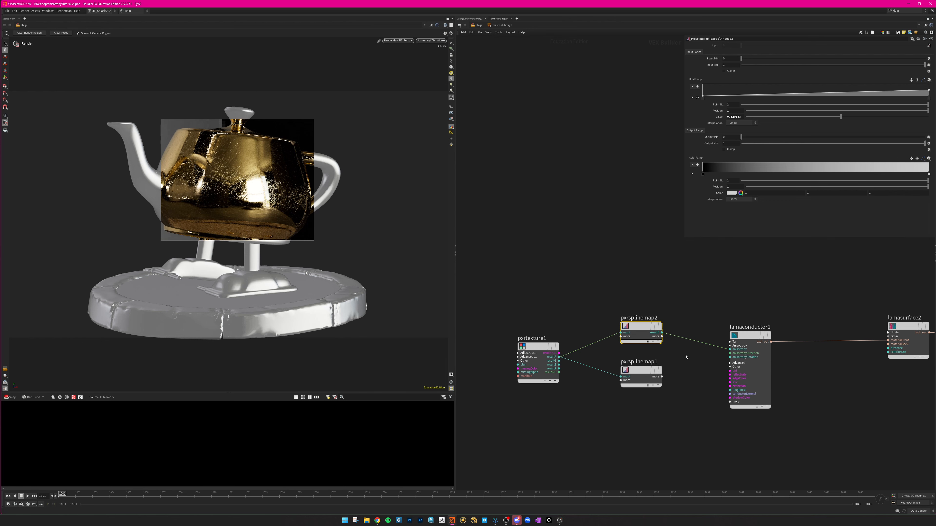
{"action": "scroll", "coordinate": [686, 357], "scroll_direction": "up", "scroll_amount": 2}
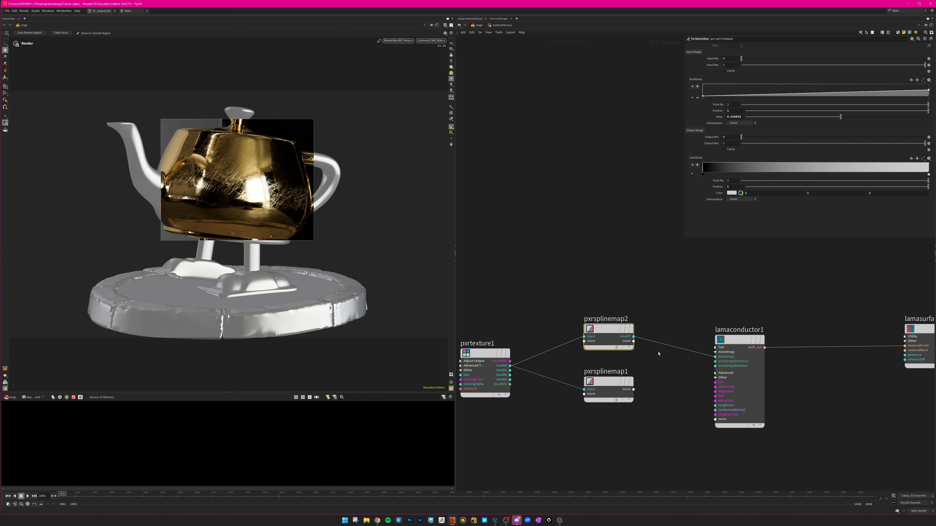
Step: Disconnect pxrsplinemap2 from lamaconductor1, duplicate it as a third spline map fed by pxrtexture1, and stack the three nodes vertically
{"action": "left_click_drag", "start_coordinate": [608, 329], "coordinate": [608, 340]}
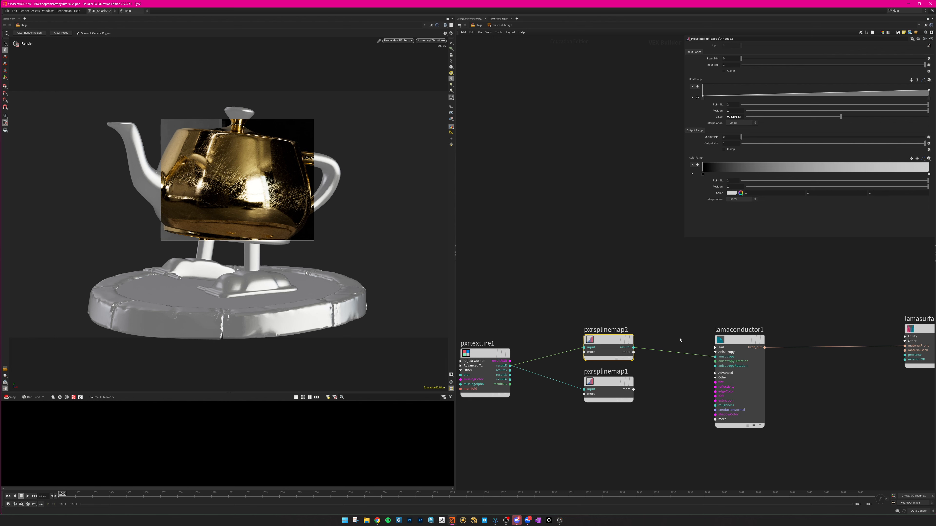
{"action": "mouse_move", "coordinate": [608, 322]}
{"action": "left_mouse_down"}
{"action": "mouse_move", "coordinate": [597, 378]}
{"action": "mouse_move", "coordinate": [606, 386]}
{"action": "mouse_move", "coordinate": [607, 335]}
{"action": "left_mouse_up"}
{"action": "left_click", "coordinate": [606, 380]}
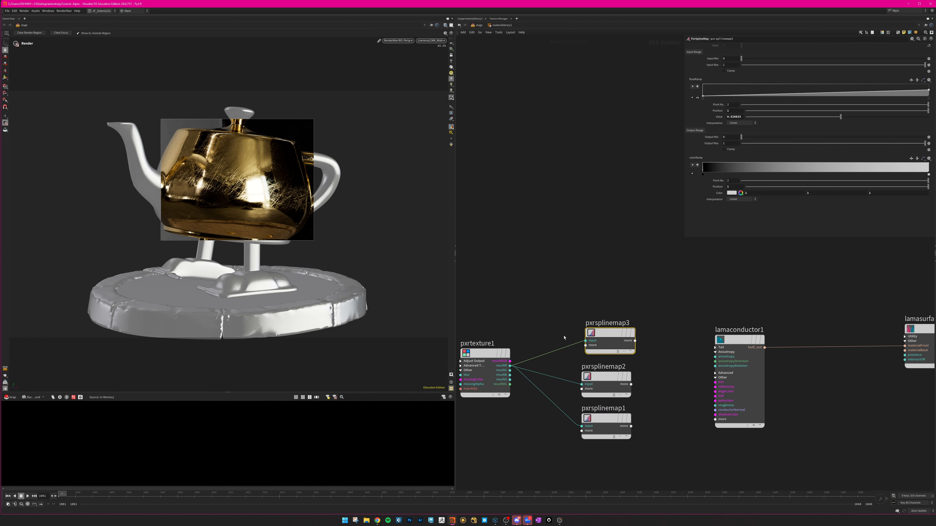
Step: Connect pxrsplinemap3's resultF to lamaconductor1's roughness input and lower its float ramp end point to about 0.271
{"action": "left_click", "coordinate": [634, 341]}
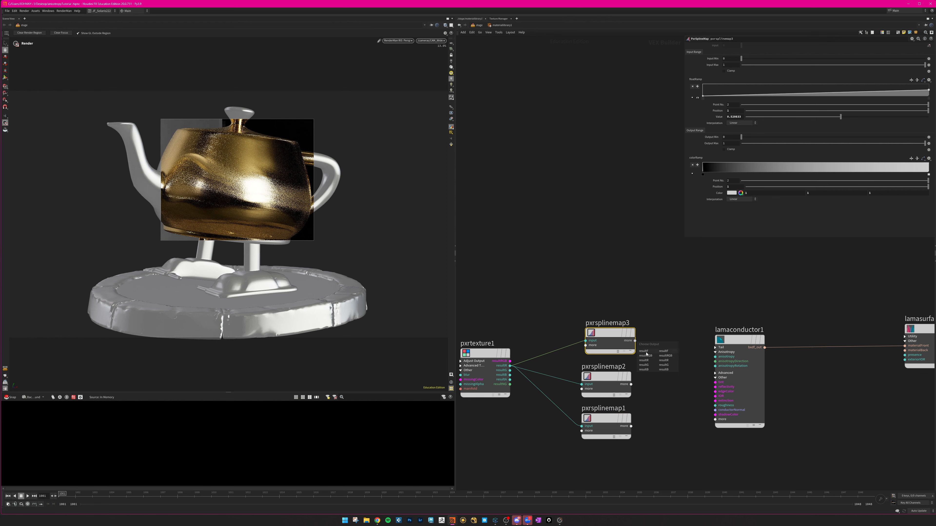
{"action": "left_click", "coordinate": [643, 351]}
{"action": "left_click", "coordinate": [715, 406]}
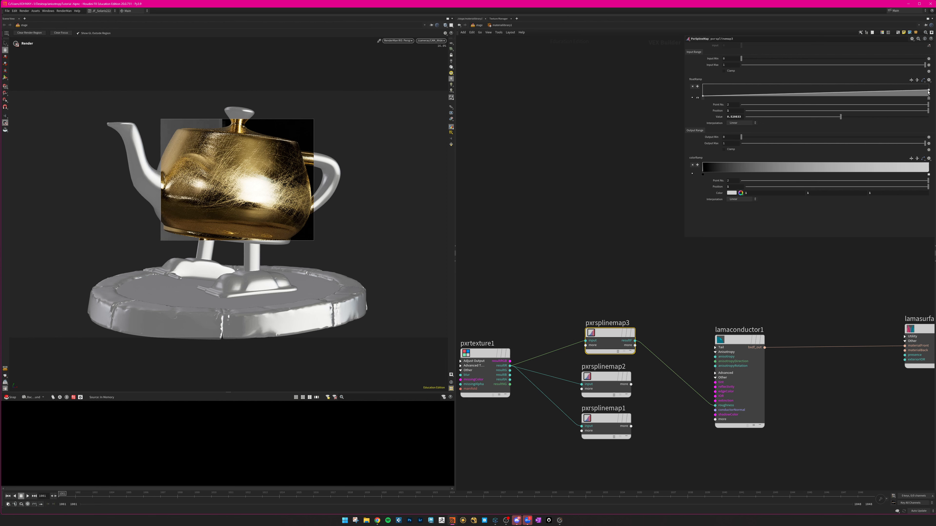
{"action": "left_click_drag", "start_coordinate": [929, 92], "coordinate": [930, 94]}
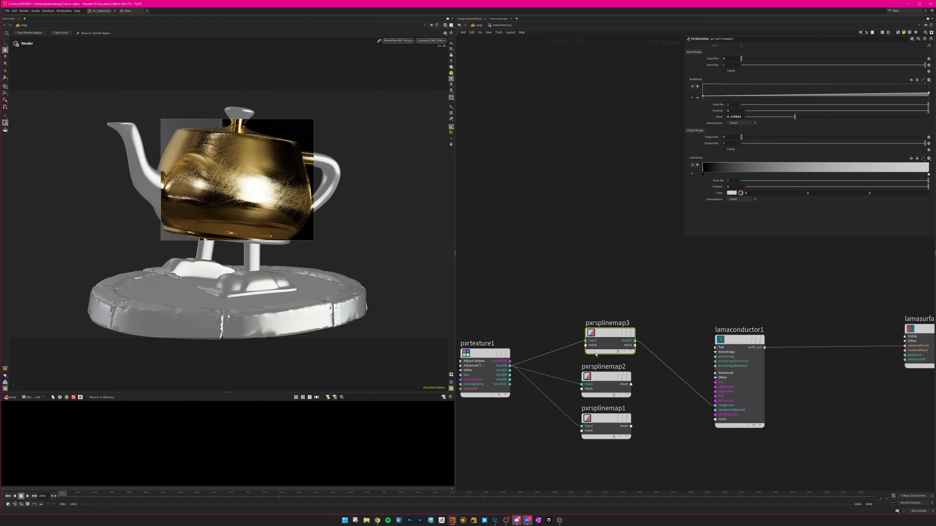
Step: Set both the anisotropy and the rotation of lamaconductor1 to 0
{"action": "scroll", "coordinate": [648, 258], "scroll_direction": "up", "scroll_amount": 2}
{"action": "left_click", "coordinate": [731, 355]}
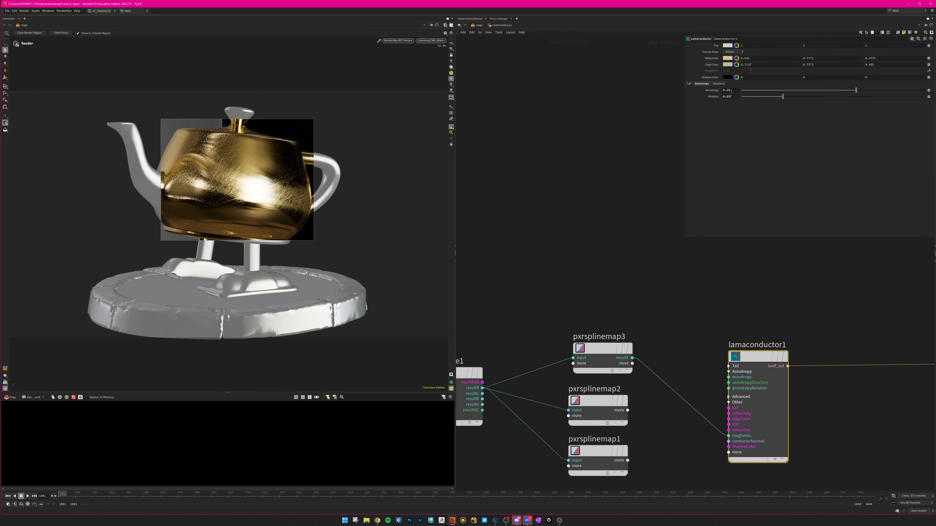
{"action": "left_click_drag", "start_coordinate": [731, 91], "coordinate": [710, 92]}
{"action": "type", "text": "0"}
{"action": "key", "text": "Tab"}
{"action": "type", "text": "0"}
{"action": "key", "text": "Return"}
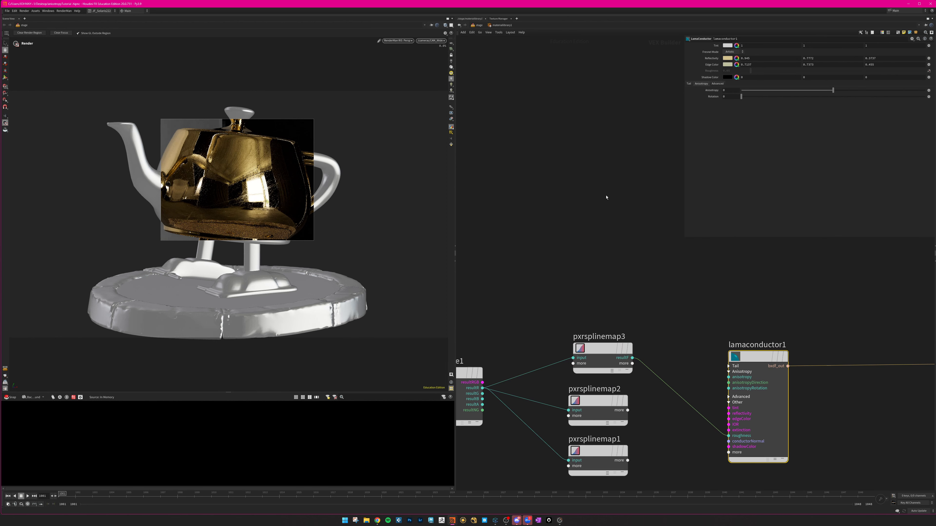
Step: Raise the end point of pxrsplinemap3's float ramp to about 0.417
{"action": "left_click", "coordinate": [604, 348]}
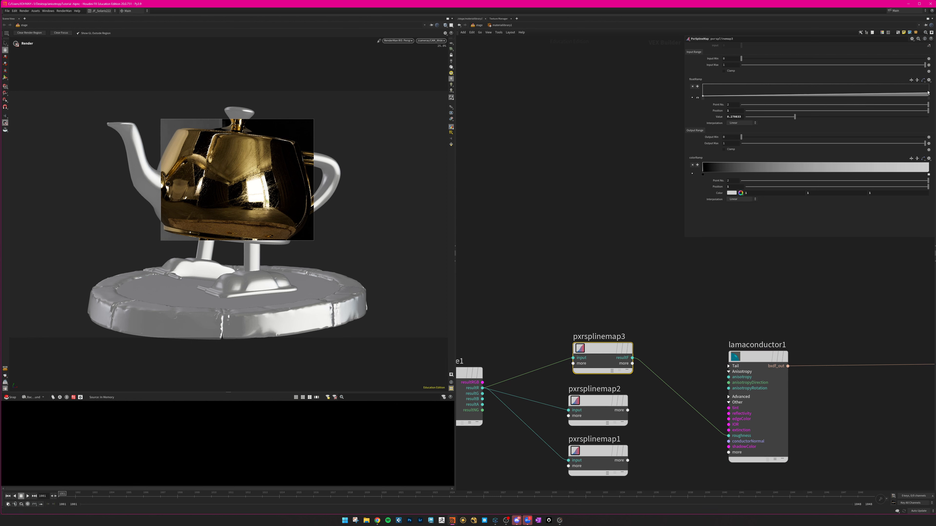
{"action": "left_click_drag", "start_coordinate": [928, 94], "coordinate": [928, 91]}
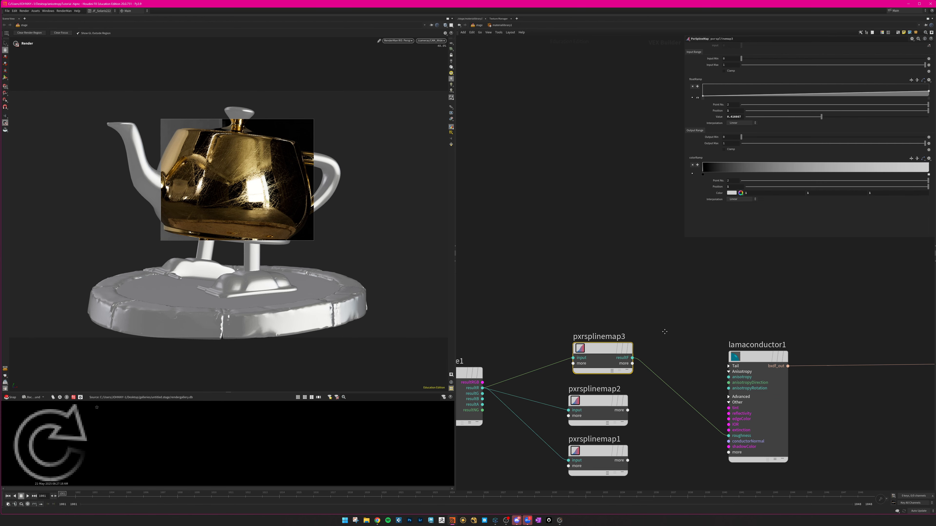
Step: Connect pxrsplinemap2's resultF output to lamaconductor1's anisotropyRotation input
{"action": "middle_click_drag", "start_coordinate": [665, 332], "coordinate": [661, 303]}
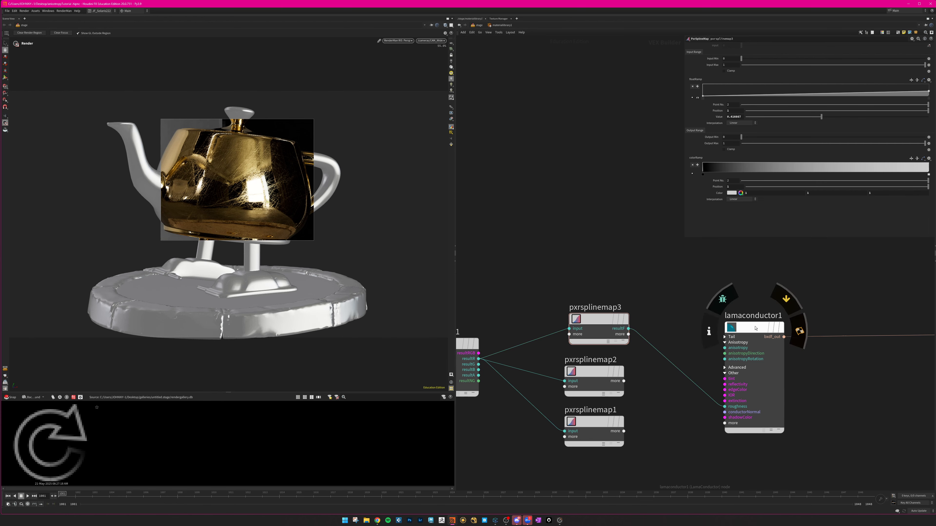
{"action": "left_click", "coordinate": [755, 328]}
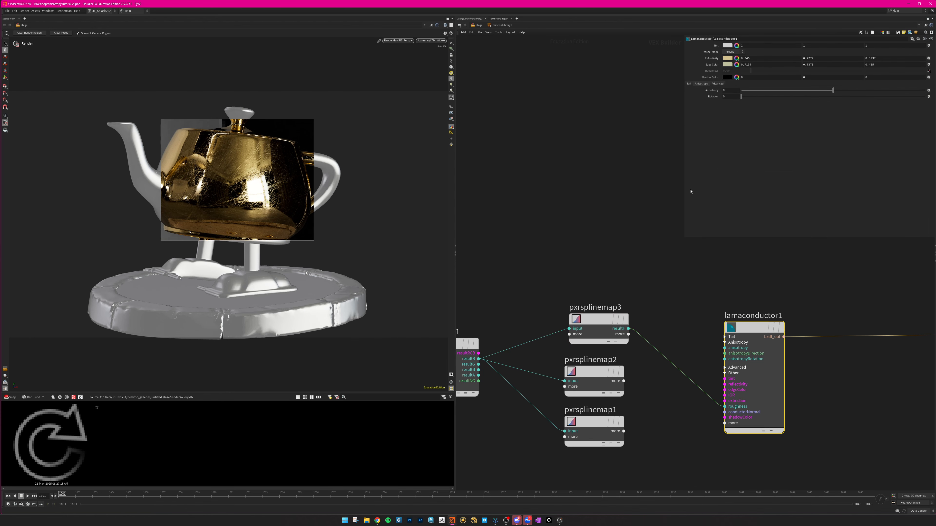
{"action": "left_click", "coordinate": [624, 381]}
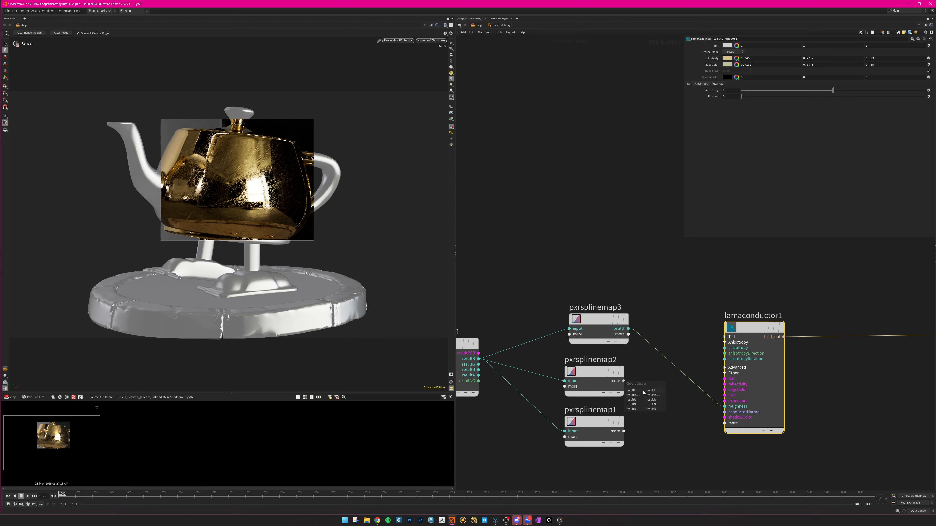
{"action": "left_click", "coordinate": [642, 392]}
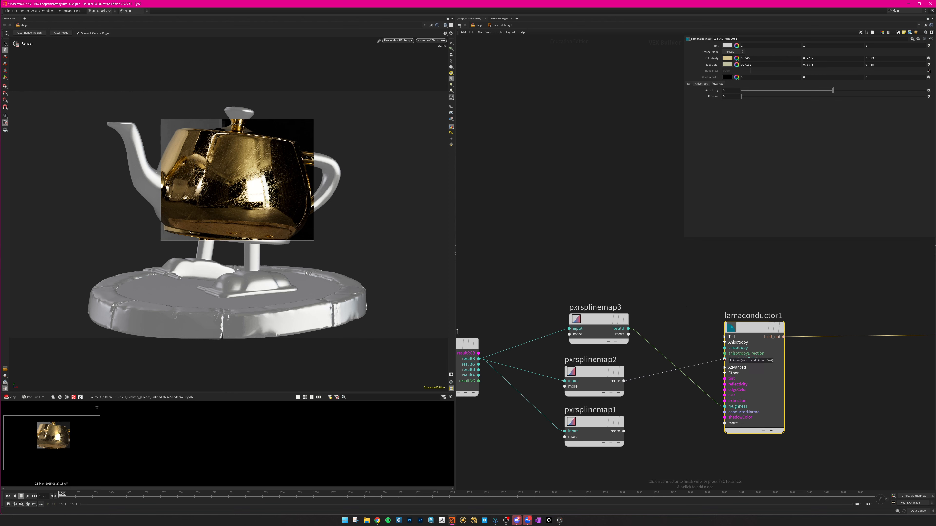
{"action": "left_click", "coordinate": [738, 359]}
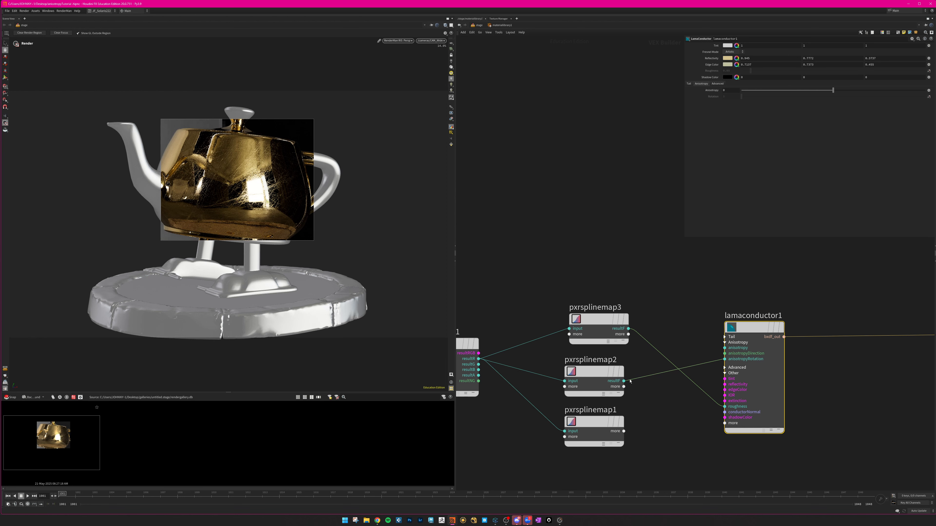
Step: Move the source of the anisotropyRotation wire to pxrsplinemap1's resultF and set lamaconductor1's anisotropy to 0.15
{"action": "left_click_drag", "start_coordinate": [630, 382], "coordinate": [623, 431]}
{"action": "left_click_drag", "start_coordinate": [833, 90], "coordinate": [849, 97]}
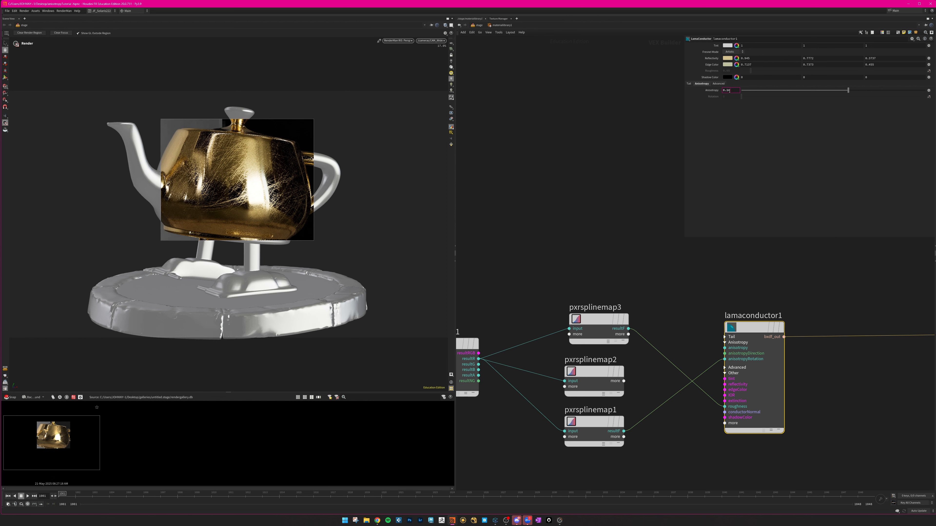
{"action": "key", "text": "Return"}
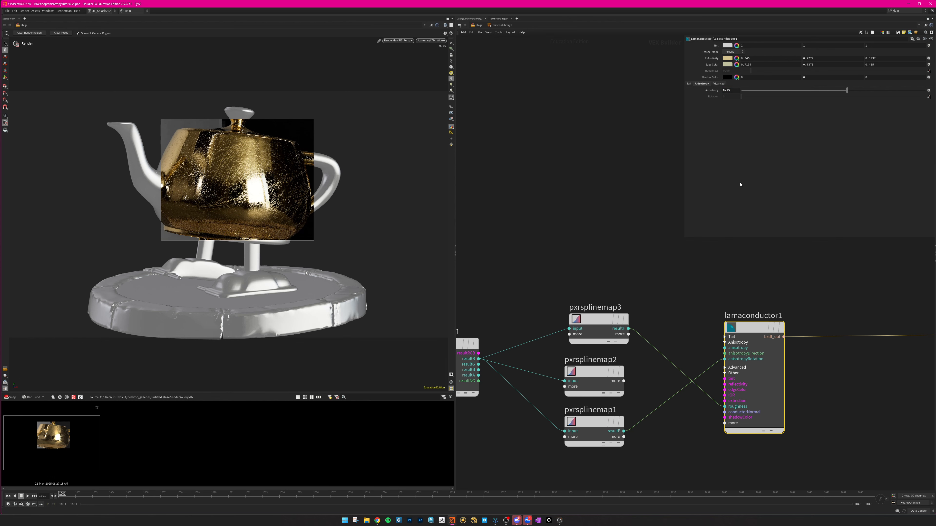
Step: Disconnect pxrsplinemap3 from lamaconductor1's roughness input and save a snapshot of the resulting render
{"action": "middle_click_drag", "start_coordinate": [606, 236], "coordinate": [606, 224]}
{"action": "left_click", "coordinate": [608, 224]}
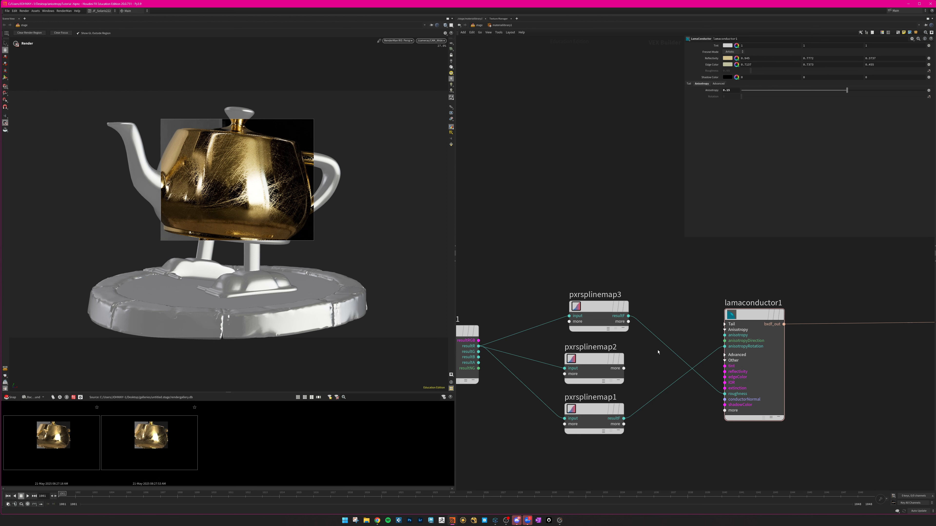
{"action": "left_click_drag", "start_coordinate": [637, 345], "coordinate": [669, 280]}
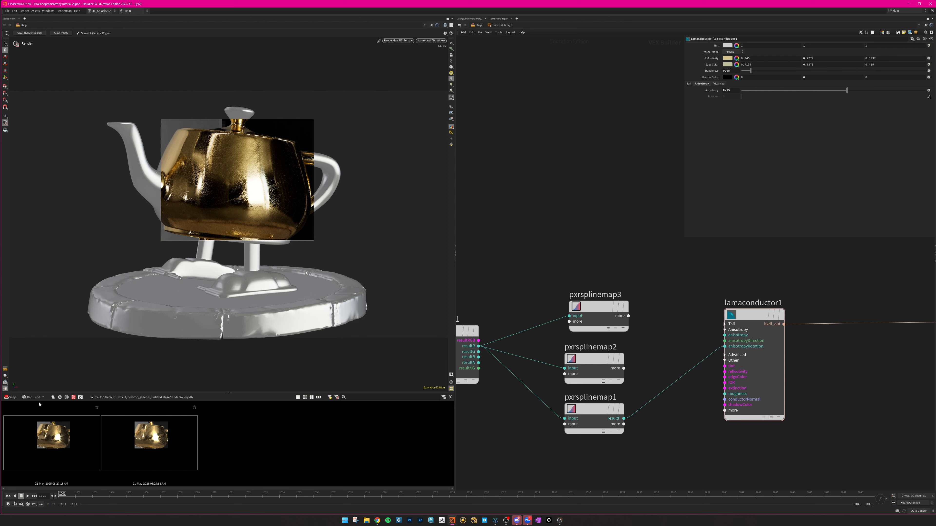
{"action": "left_click", "coordinate": [11, 398]}
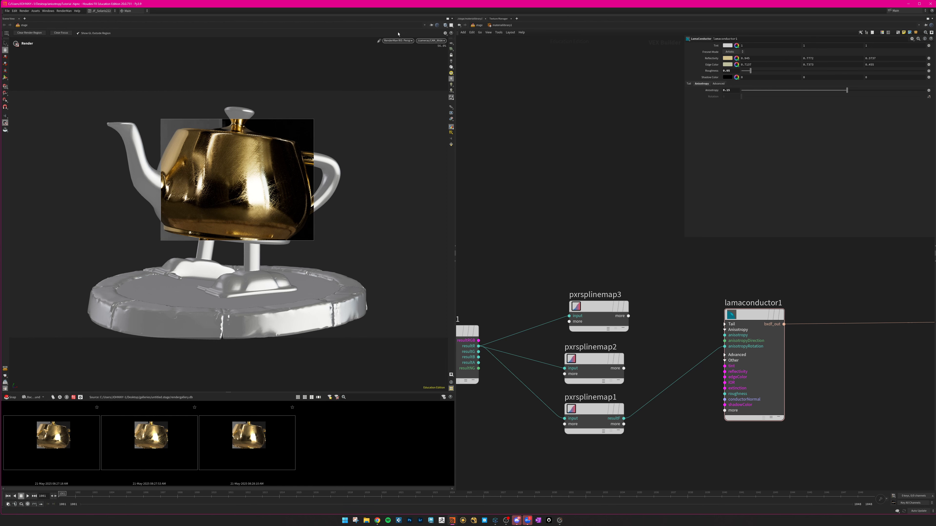
Step: Switch the viewport renderer to Houdini GL and bring up the separate render gallery window
{"action": "left_click", "coordinate": [398, 41]}
{"action": "left_click", "coordinate": [397, 47]}
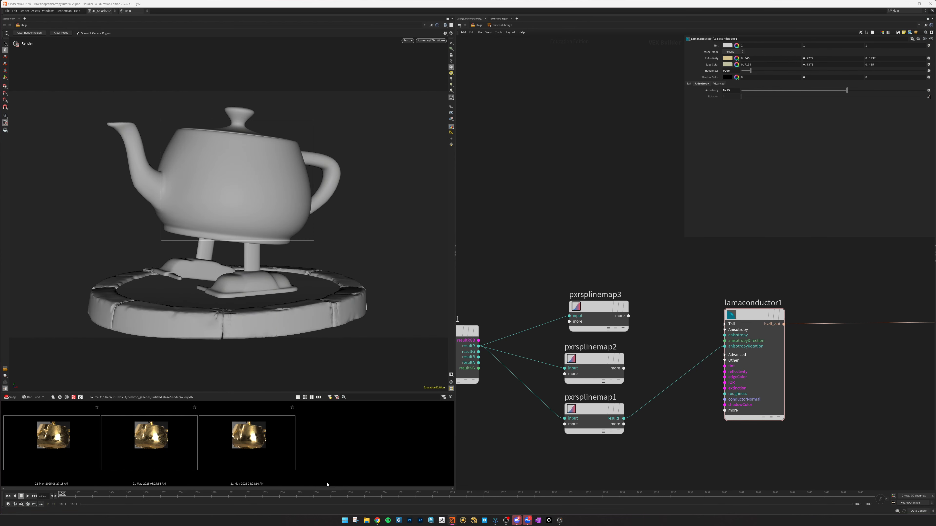
{"action": "left_click", "coordinate": [501, 498]}
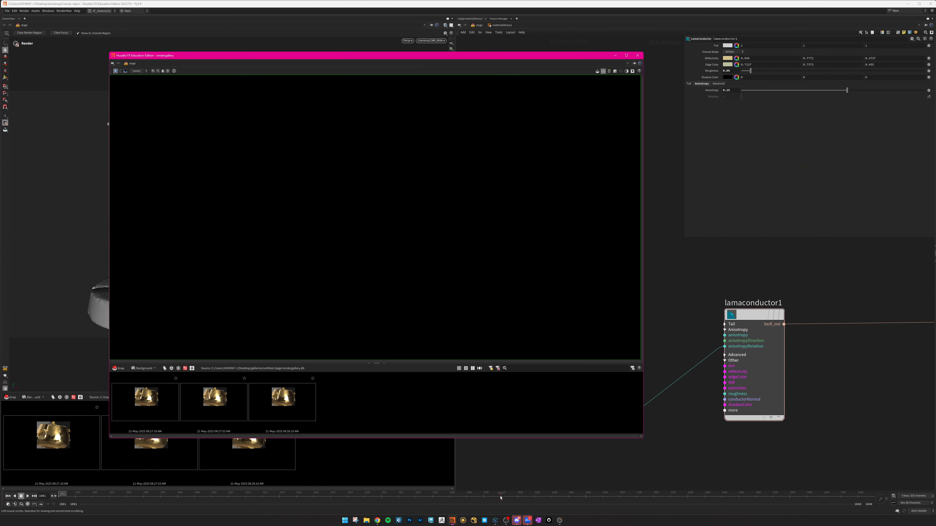
Step: Compare the three teapot snapshots in the render gallery one against another, and minimize the gallery window
{"action": "left_click", "coordinate": [139, 402]}
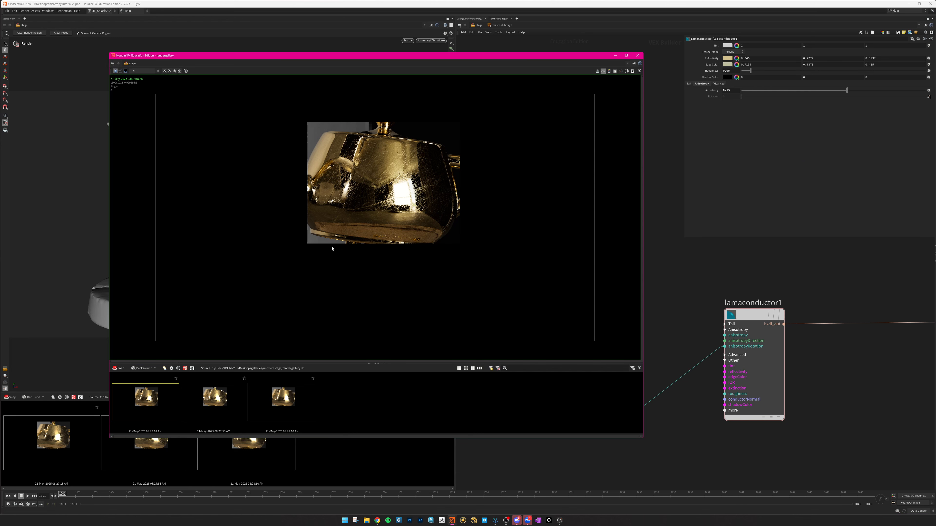
{"action": "key", "text": "Right"}
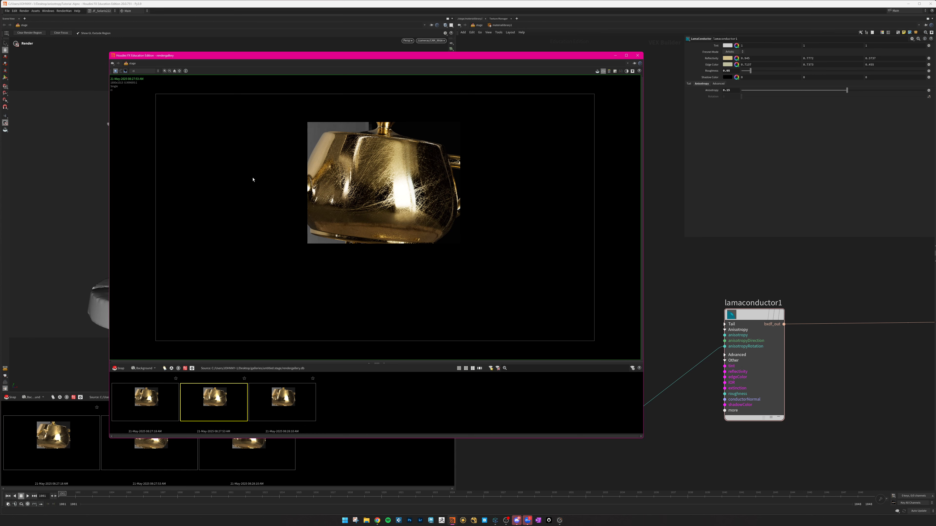
{"action": "key", "text": "Right"}
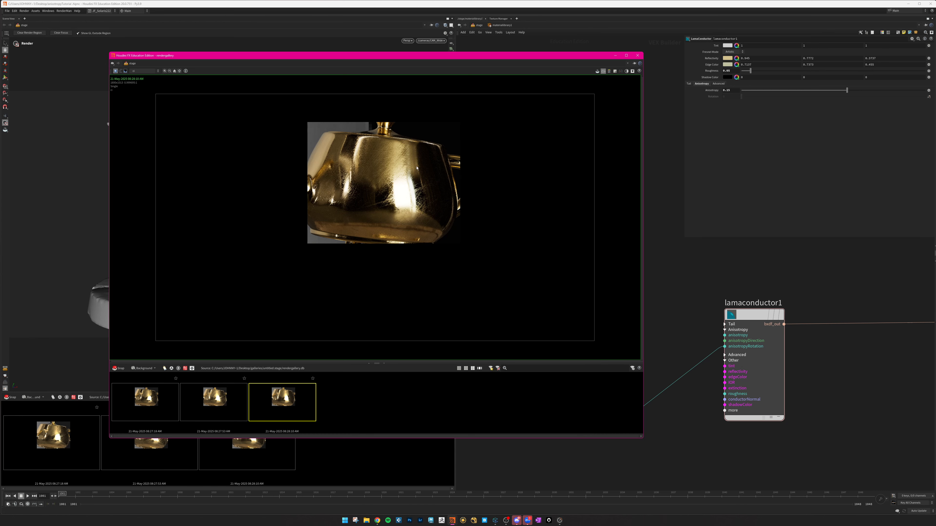
{"action": "left_click", "coordinate": [153, 408]}
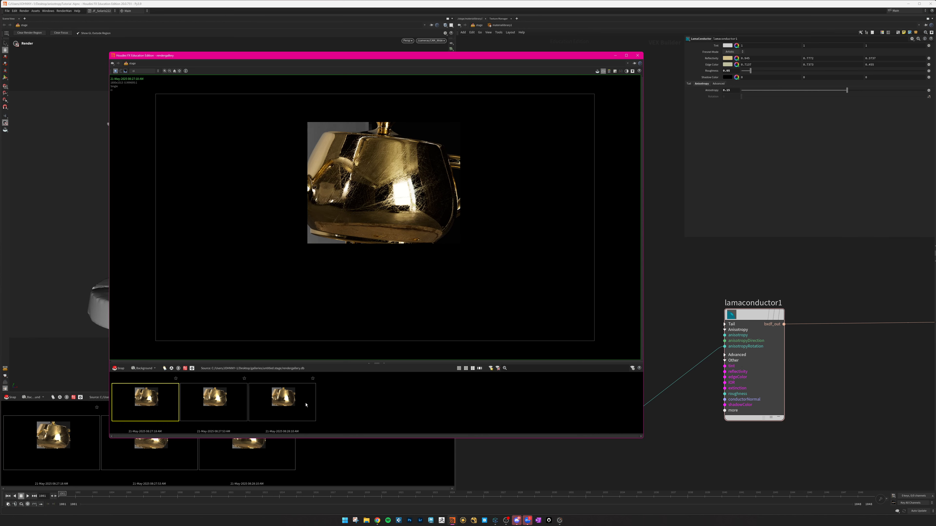
{"action": "left_click", "coordinate": [294, 404]}
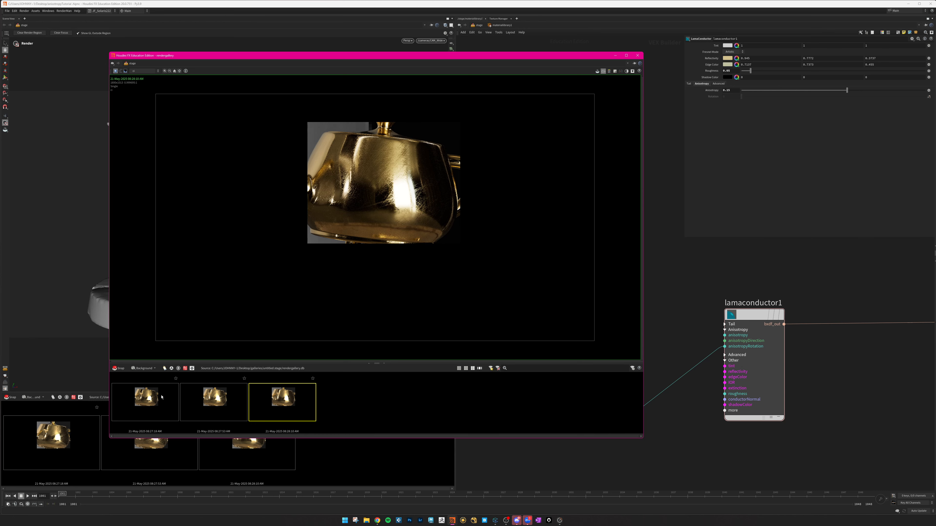
{"action": "left_click", "coordinate": [240, 400]}
{"action": "left_click", "coordinate": [297, 401]}
{"action": "left_click", "coordinate": [235, 401]}
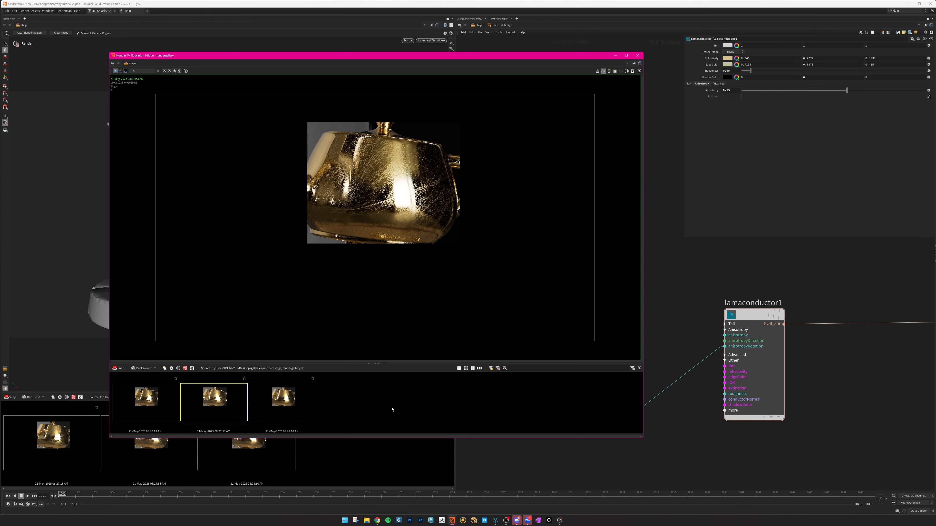
{"action": "key", "text": "Left"}
{"action": "key", "text": "Right"}
{"action": "key", "text": "Right"}
{"action": "key", "text": "Left"}
{"action": "left_click", "coordinate": [615, 55]}
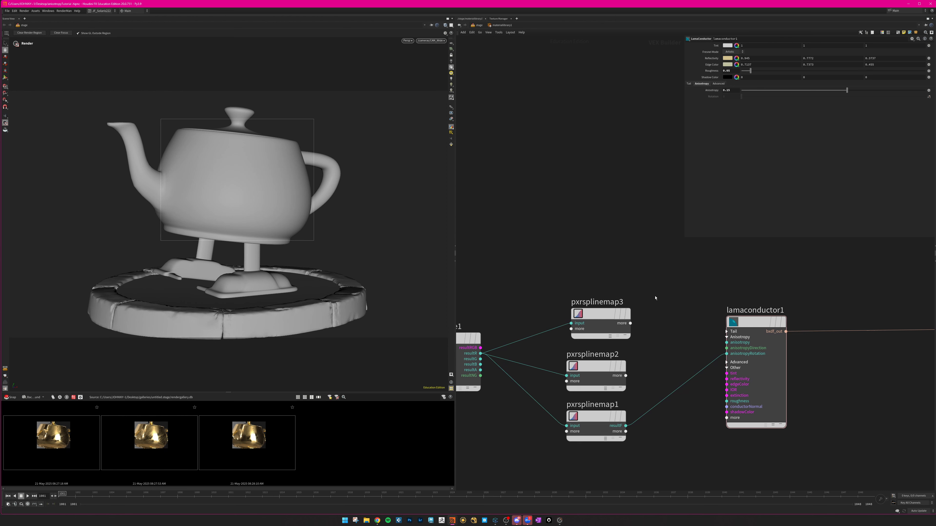
Step: Align pxrsplinemap3 vertically with the other two spline maps and move it up to leave a gap above pxrsplinemap2
{"action": "middle_click_drag", "start_coordinate": [679, 335], "coordinate": [683, 343]}
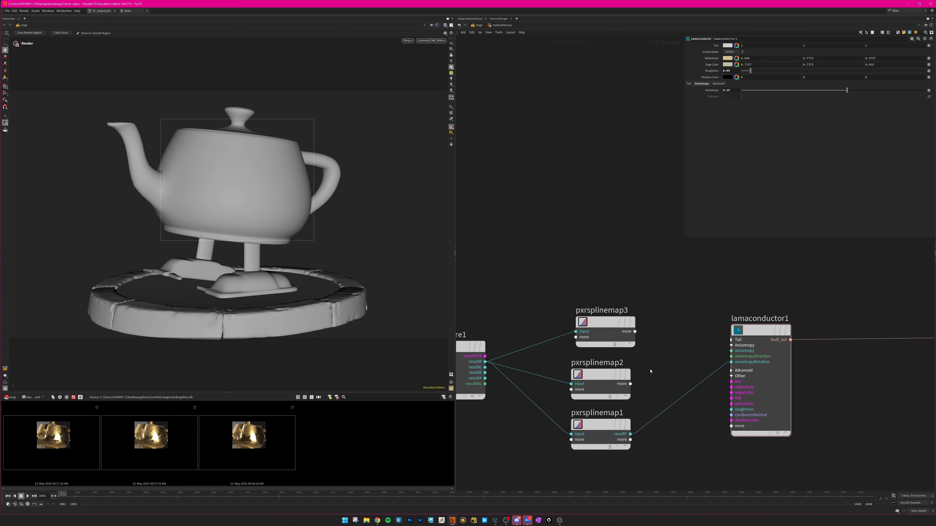
{"action": "left_click_drag", "start_coordinate": [605, 320], "coordinate": [601, 322]}
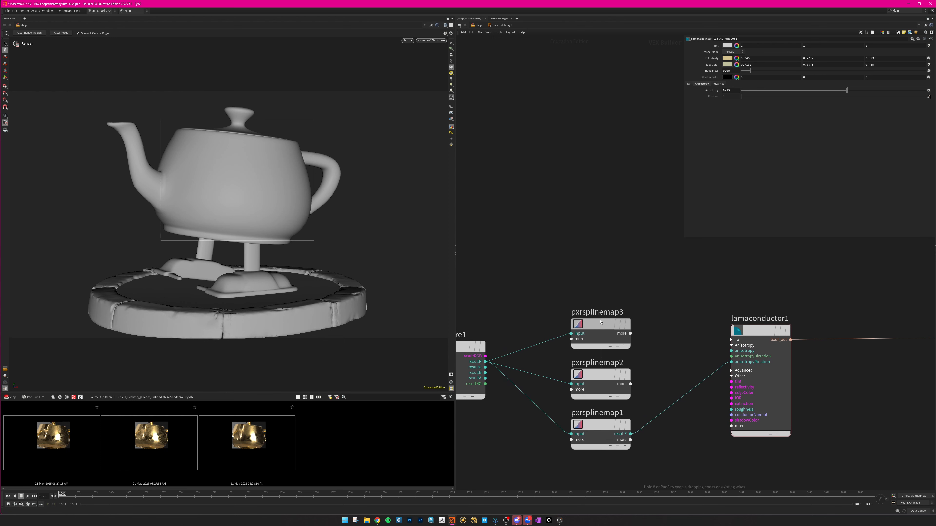
{"action": "middle_click_drag", "start_coordinate": [610, 296], "coordinate": [608, 300]}
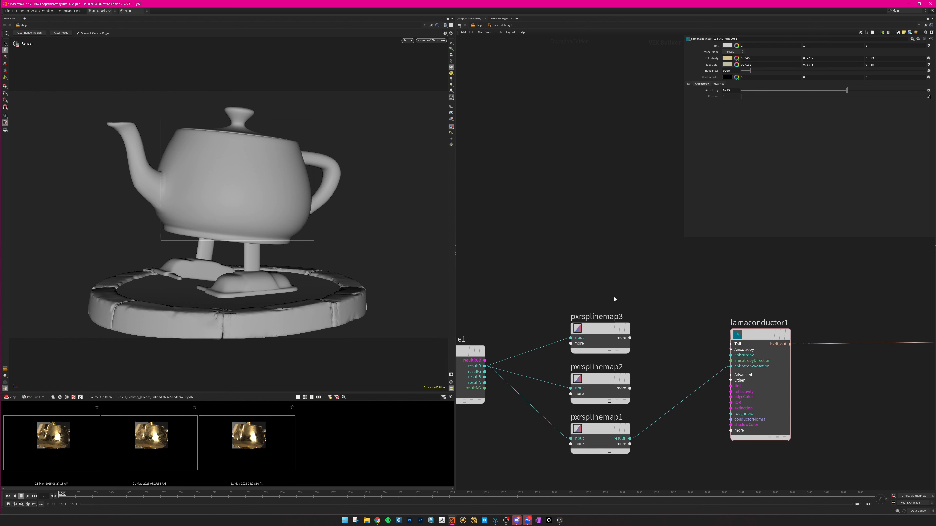
{"action": "left_click_drag", "start_coordinate": [596, 331], "coordinate": [596, 307]}
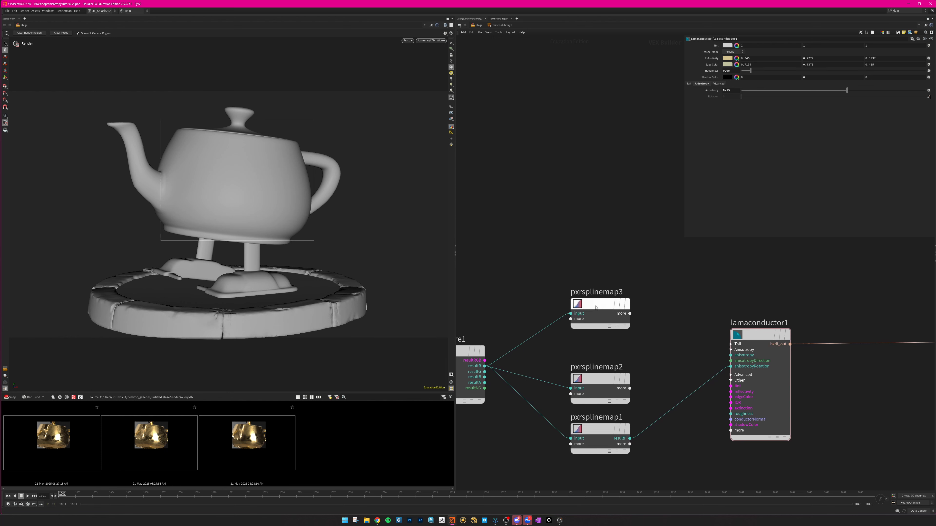
{"action": "left_click", "coordinate": [596, 307]}
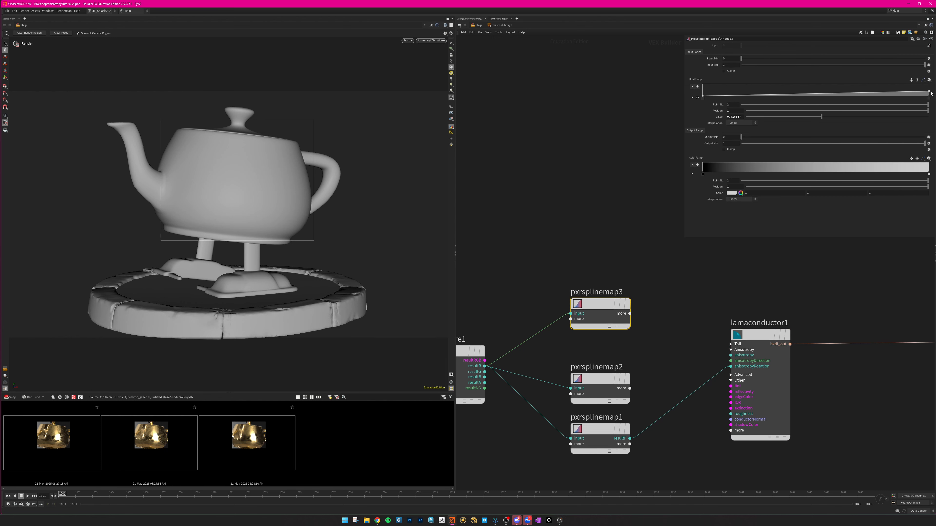
{"action": "middle_click_drag", "start_coordinate": [597, 264], "coordinate": [624, 275]}
{"action": "left_click_drag", "start_coordinate": [627, 316], "coordinate": [628, 303]}
{"action": "mouse_move", "coordinate": [629, 303]}
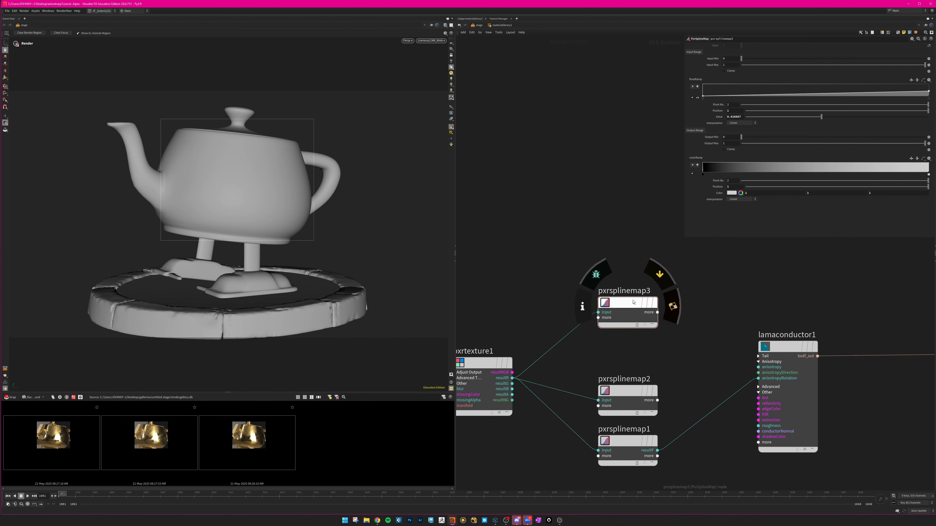
{"action": "left_click_drag", "start_coordinate": [633, 303], "coordinate": [633, 300]}
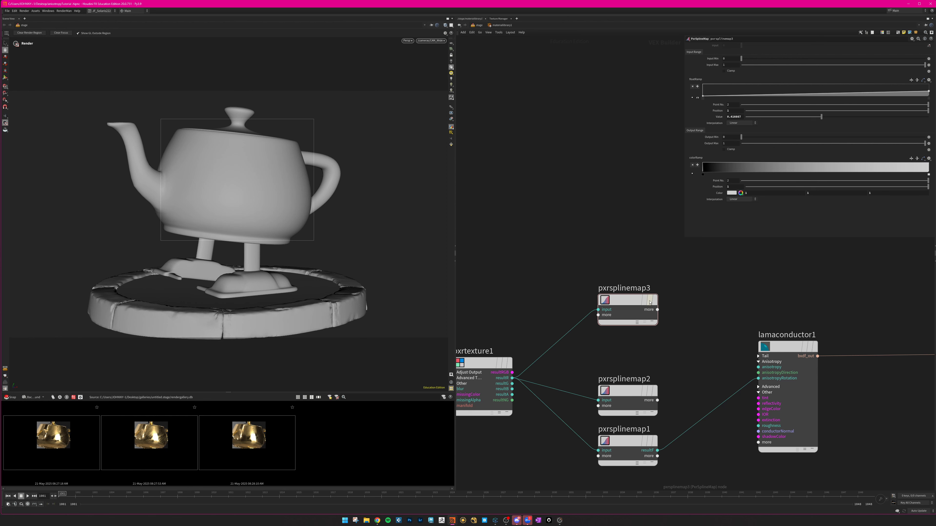
Step: Switch the viewport renderer back to RenderMan RIS
{"action": "middle_click_drag", "start_coordinate": [693, 329], "coordinate": [654, 318]}
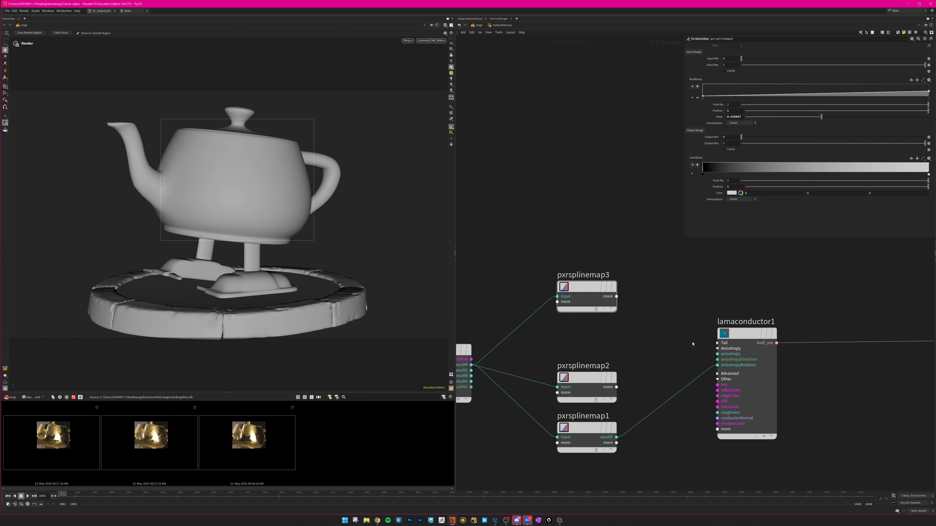
{"action": "middle_click_drag", "start_coordinate": [686, 356], "coordinate": [663, 348]}
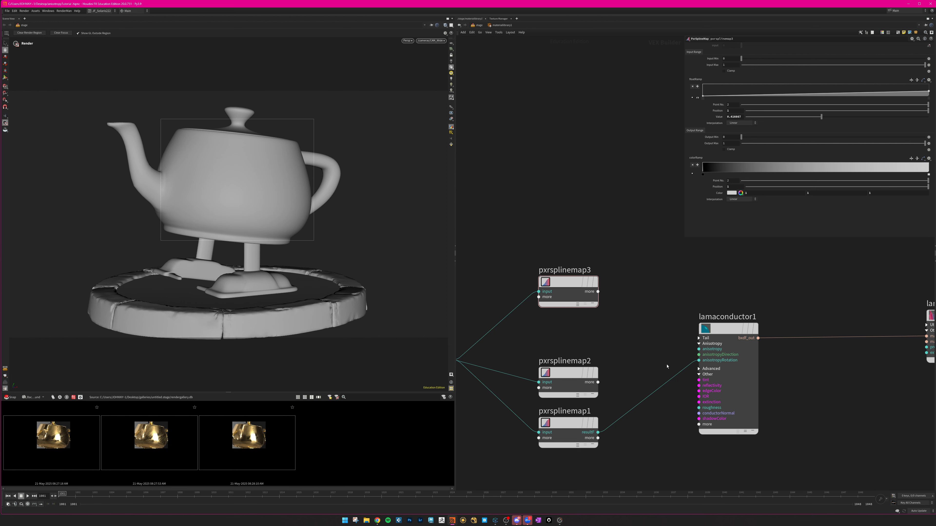
{"action": "mouse_move", "coordinate": [634, 354]}
{"action": "middle_mouse_down"}
{"action": "mouse_move", "coordinate": [600, 361]}
{"action": "mouse_move", "coordinate": [629, 361]}
{"action": "middle_mouse_up"}
{"action": "scroll", "coordinate": [611, 362], "scroll_direction": "down", "scroll_amount": 3}
{"action": "left_click", "coordinate": [407, 41]}
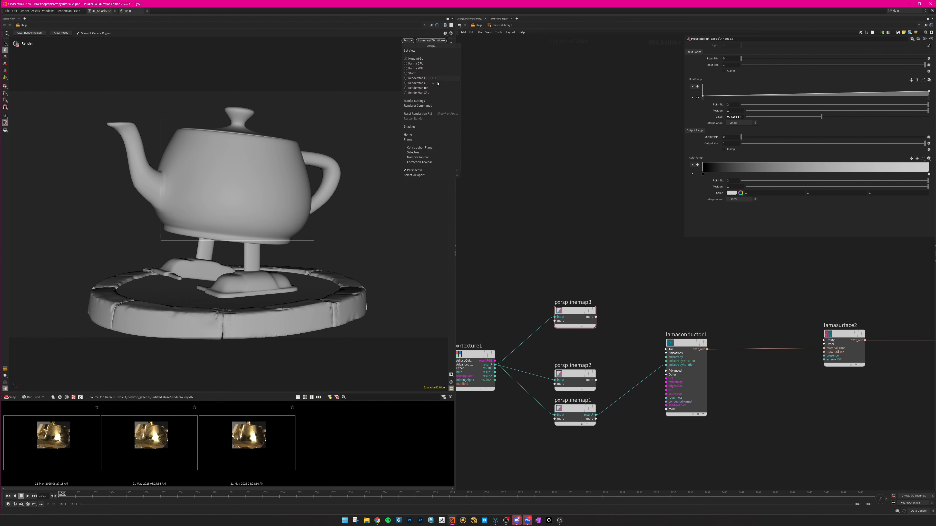
{"action": "left_click", "coordinate": [418, 87]}
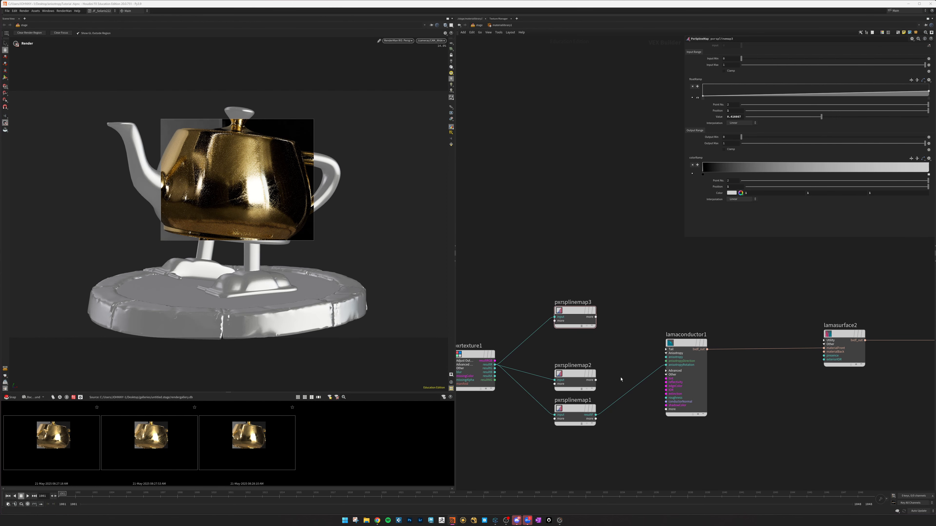
Step: Disconnect pxrsplinemap1 from lamaconductor1 and set the conductor's anisotropy and rotation each to about 0.23
{"action": "left_click", "coordinate": [680, 344]}
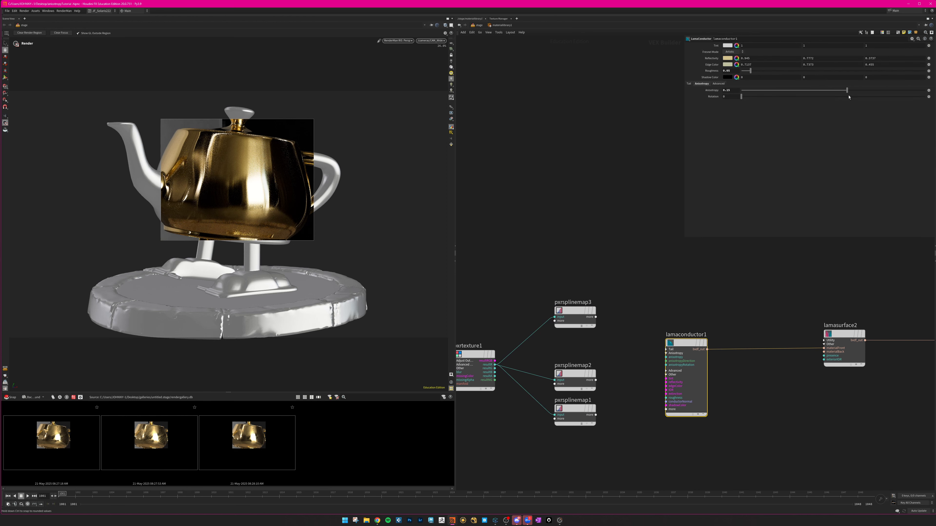
{"action": "left_click_drag", "start_coordinate": [847, 92], "coordinate": [854, 92]}
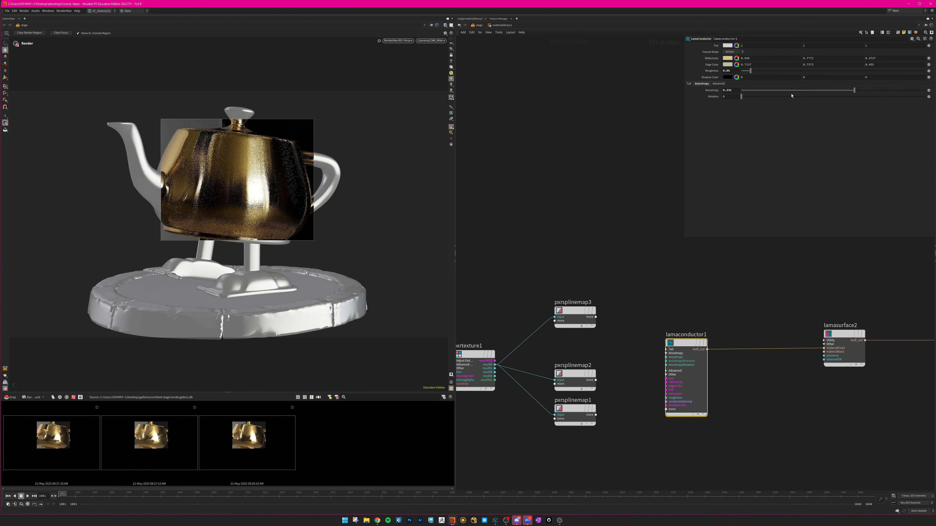
{"action": "left_click_drag", "start_coordinate": [742, 97], "coordinate": [784, 105]}
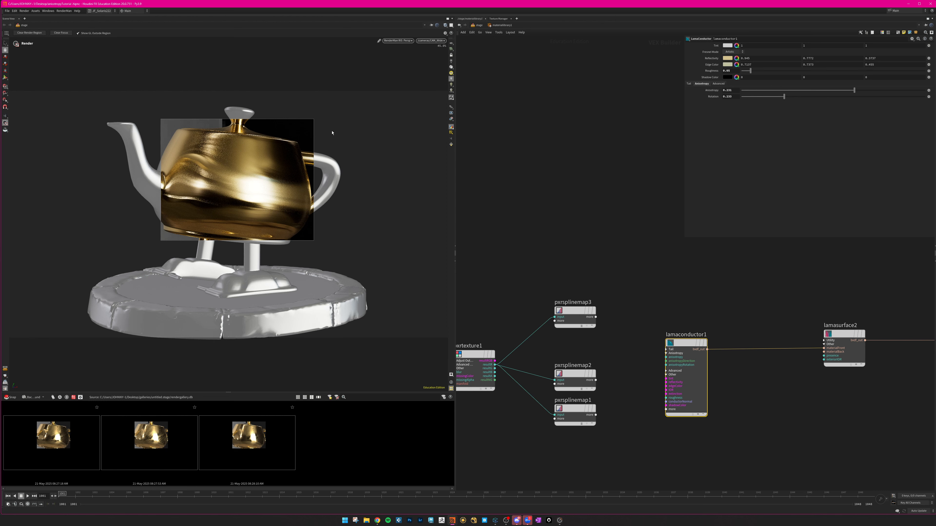
{"action": "scroll", "coordinate": [647, 277], "scroll_direction": "up", "scroll_amount": 3}
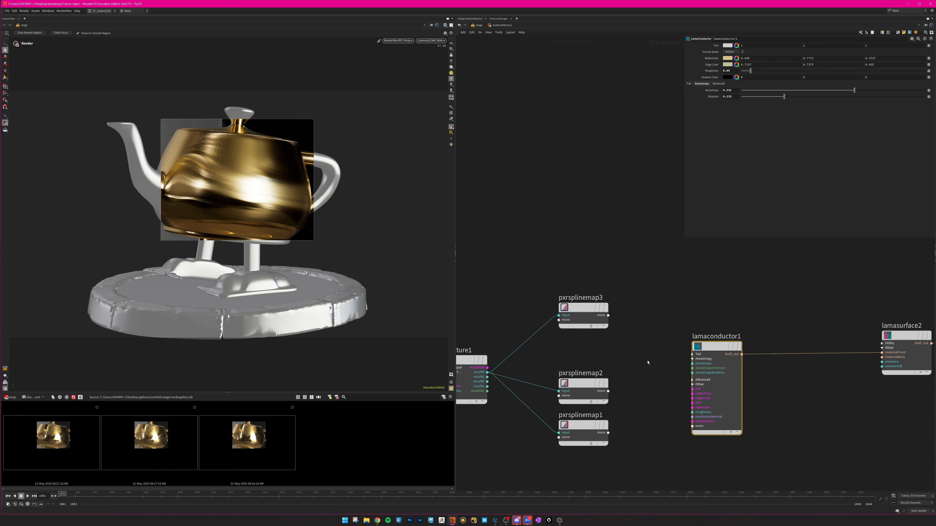
{"action": "middle_click_drag", "start_coordinate": [648, 363], "coordinate": [624, 353]}
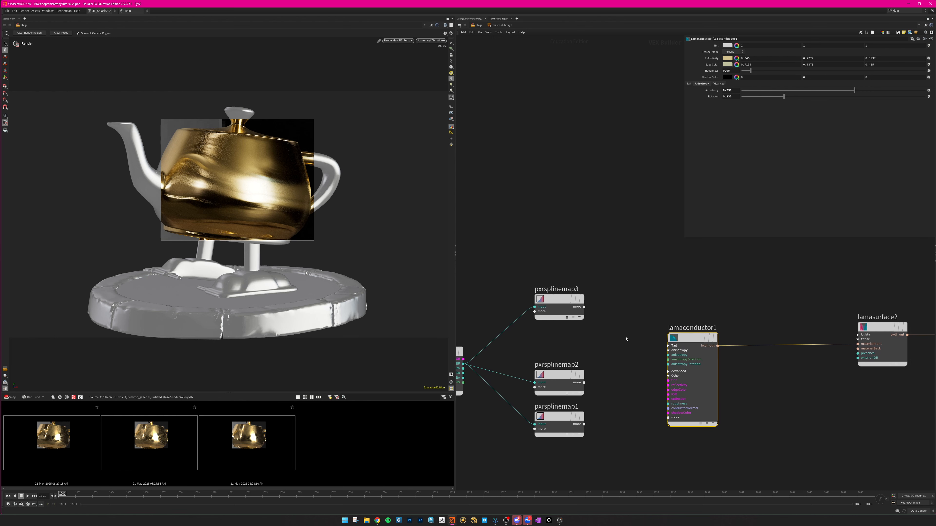